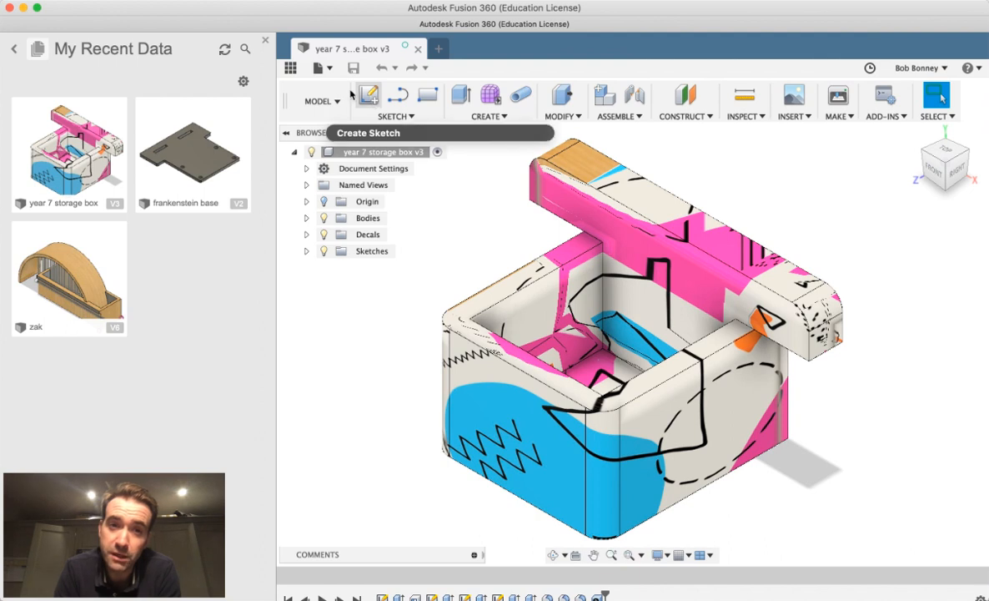
- Create a new design and start a sketch on the horizontal origin plane
click(322, 67)
click(337, 85)
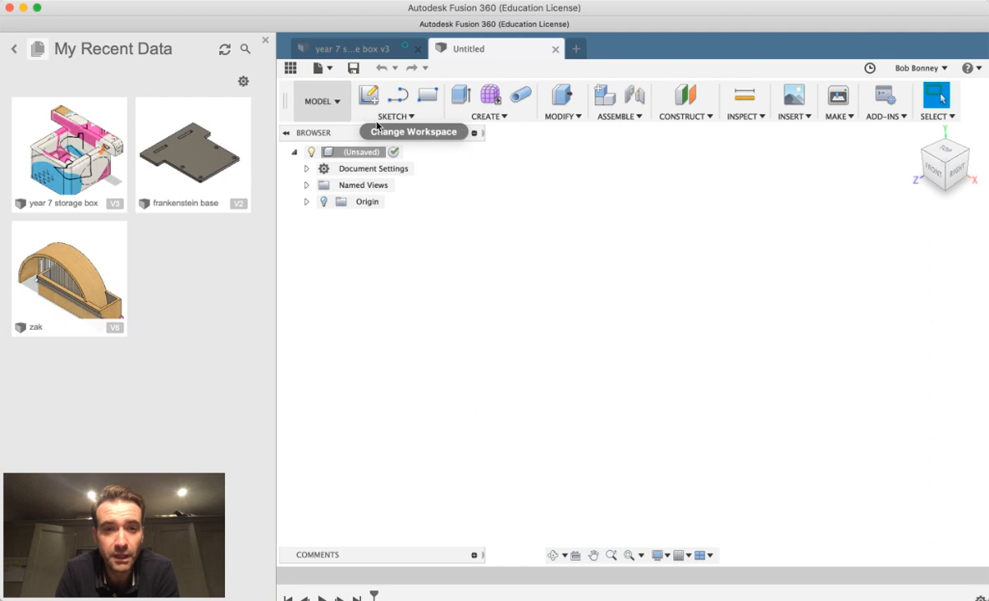
click(370, 96)
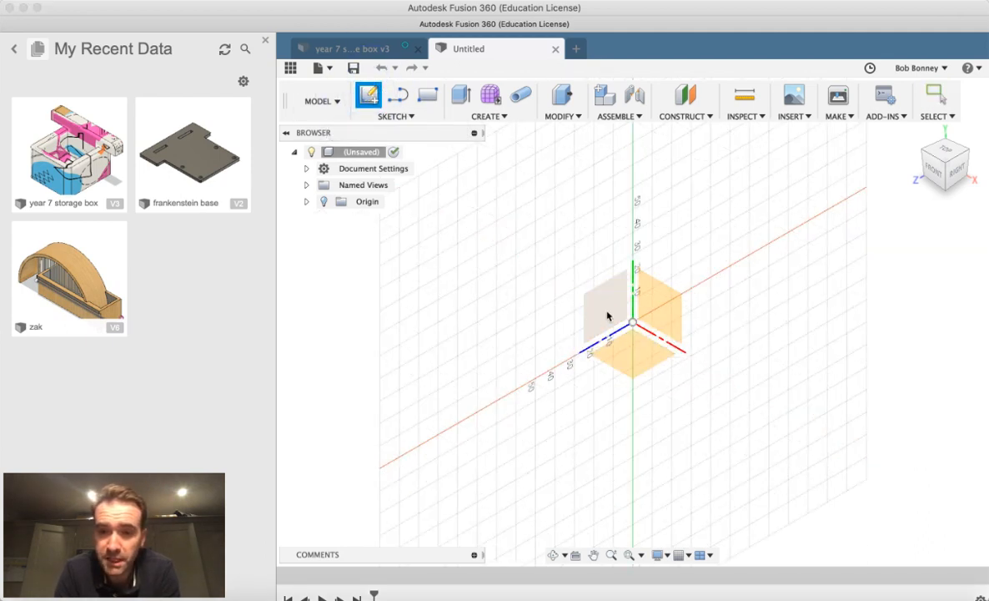
click(642, 359)
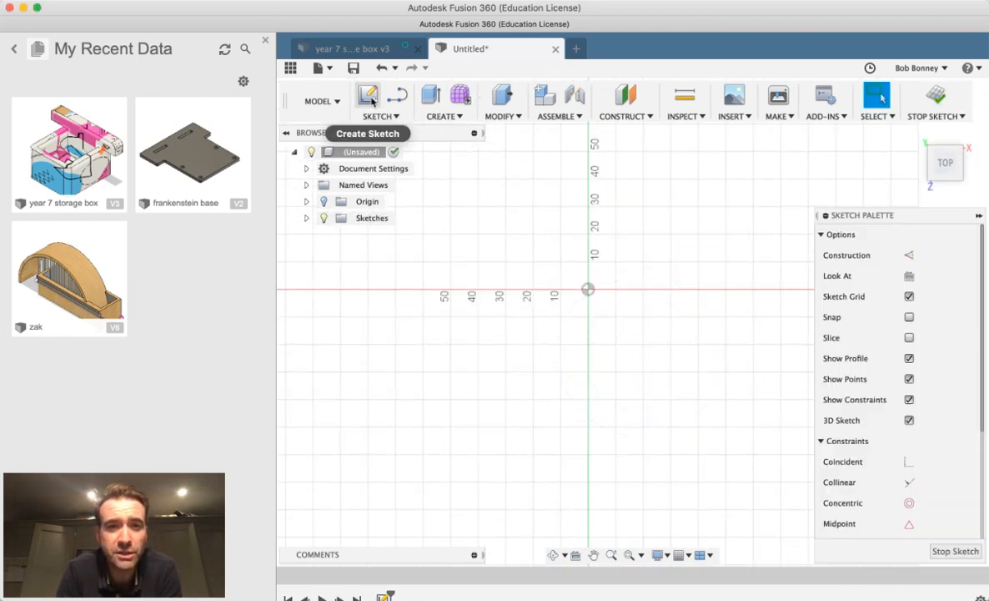
- Sketch a 100 mm by 100 mm two-point rectangle around the origin
click(380, 116)
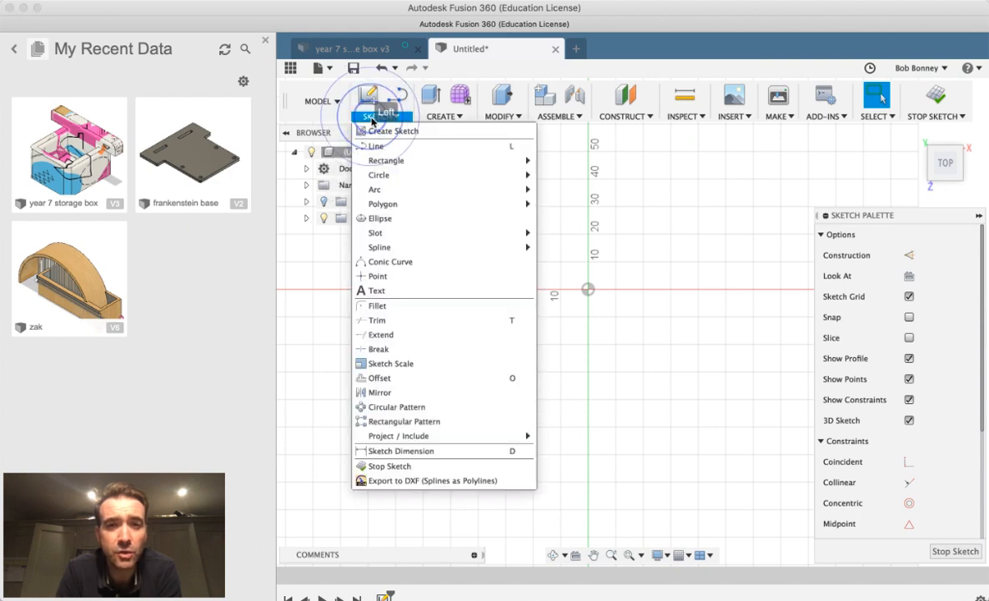
mouse_move(376, 166)
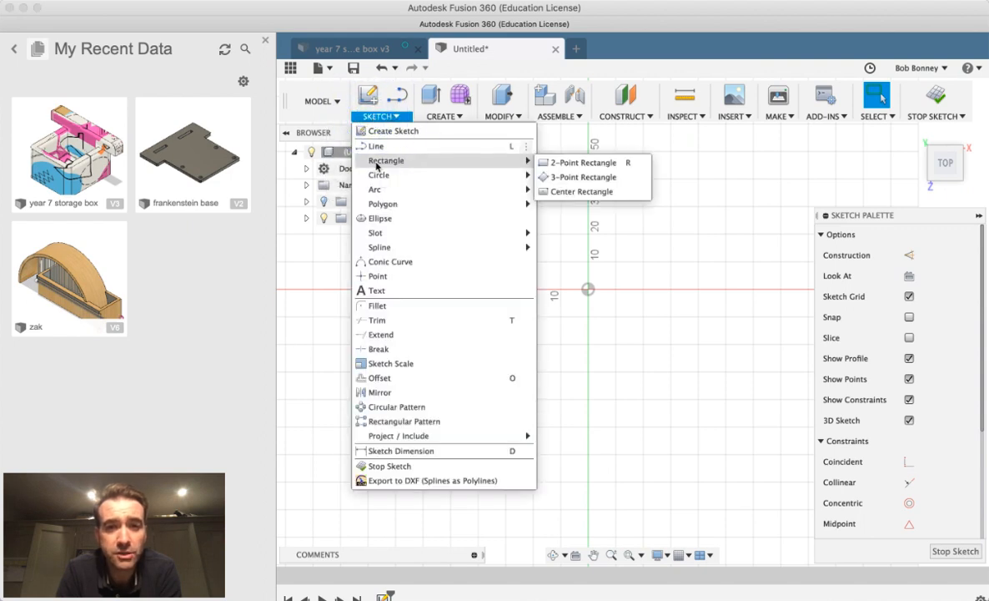
click(622, 162)
click(484, 202)
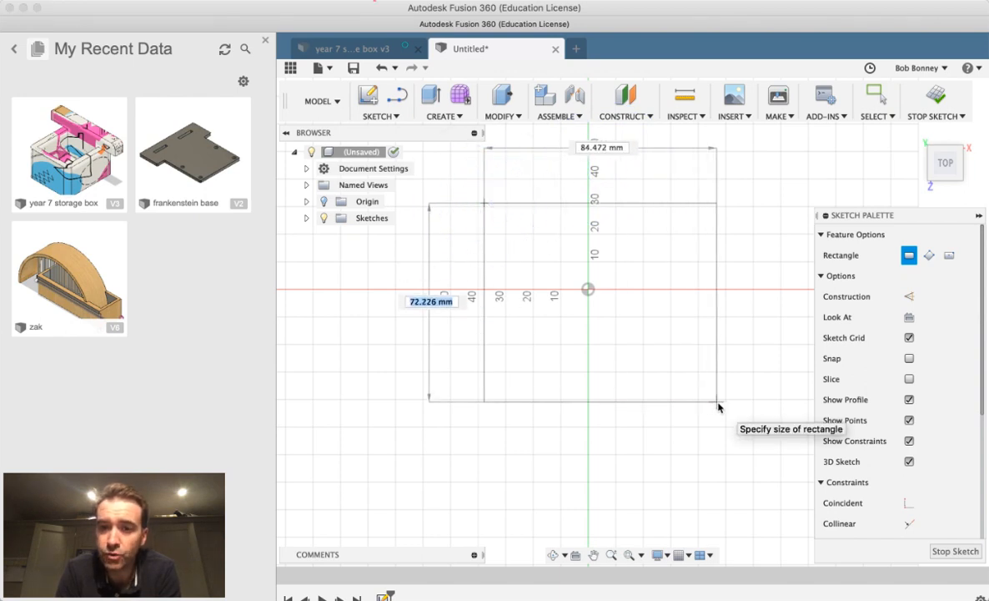
text(100)
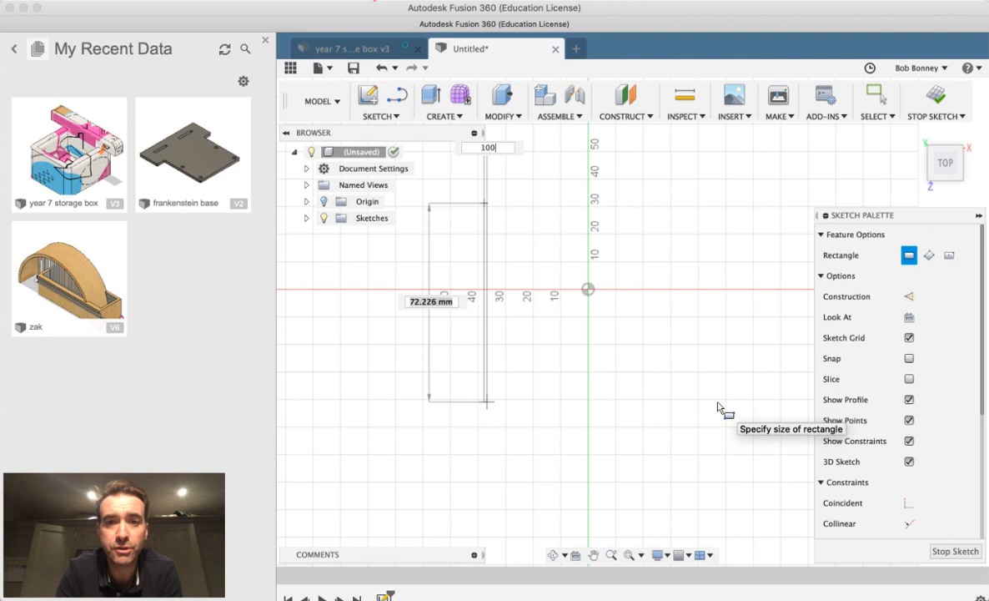
key(Tab)
key(Tab)
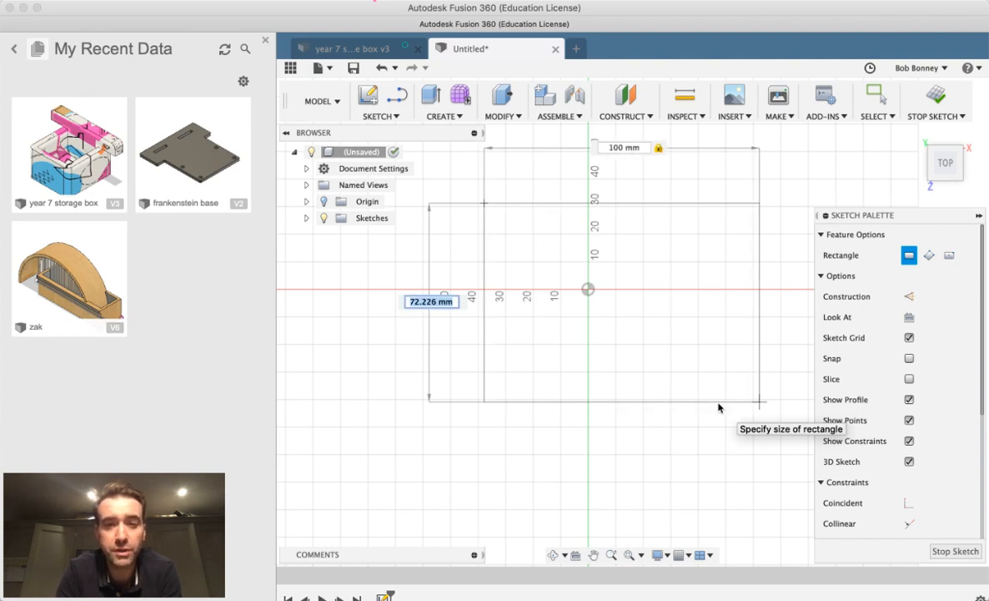
text(100)
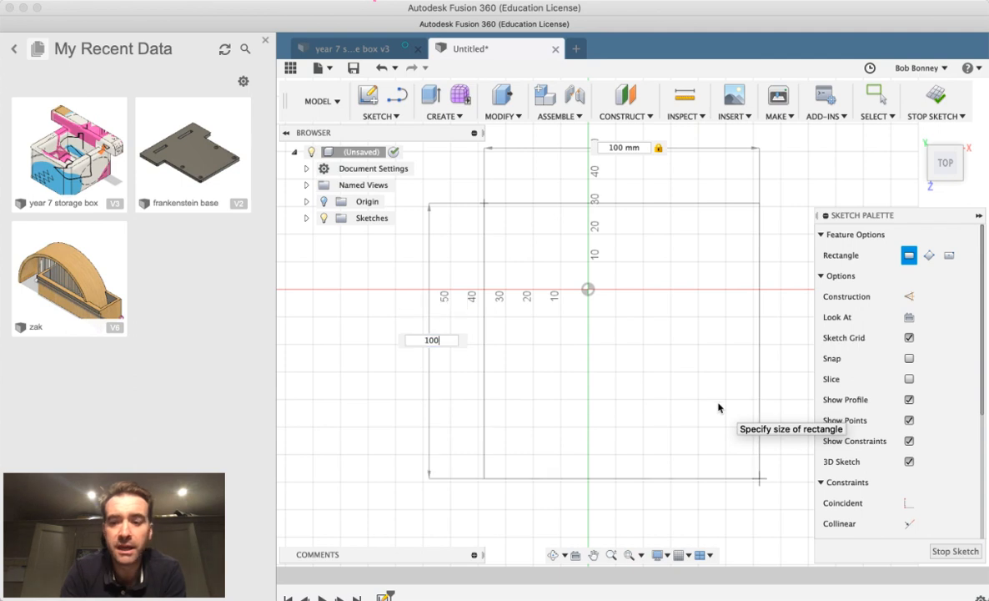
key(Return)
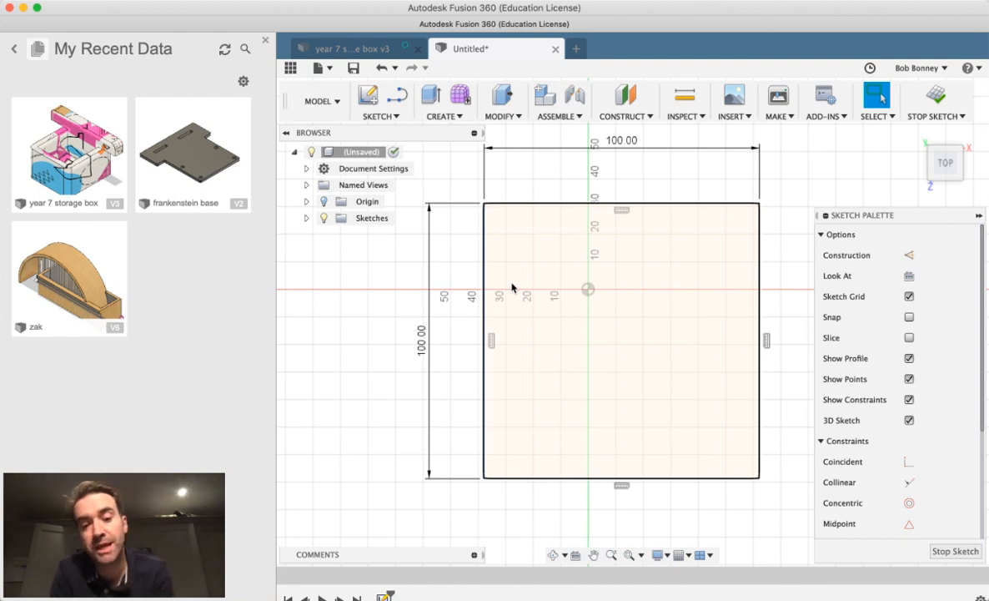
- Try extruding the square profile 100 mm upward as a new body
key(e)
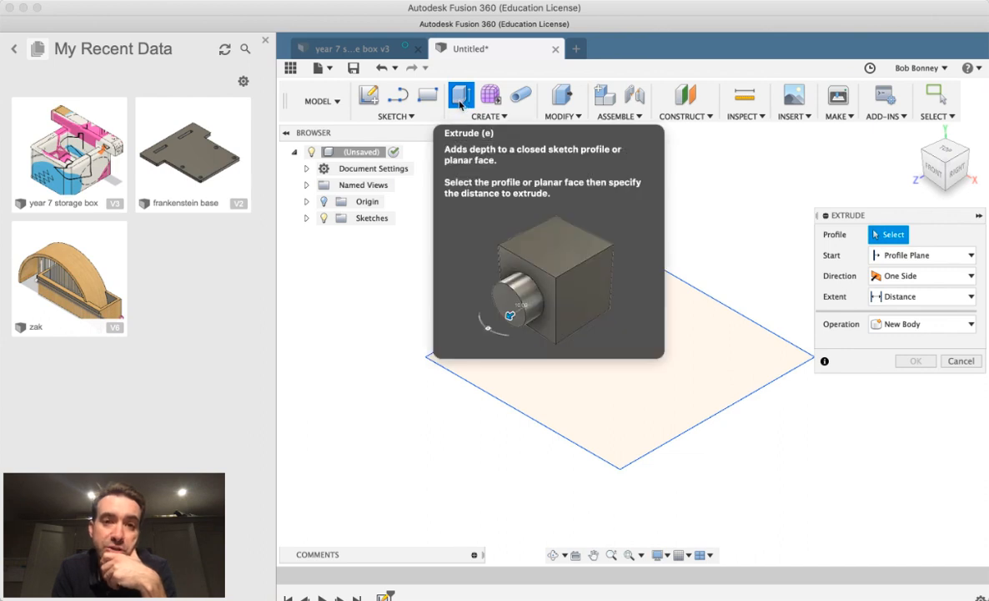
click(668, 367)
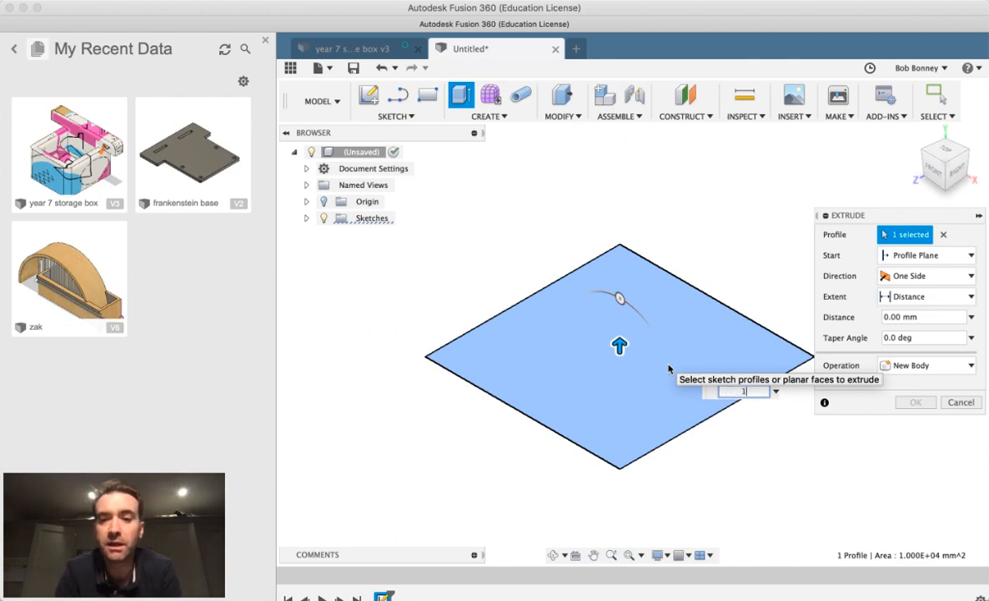
text(100)
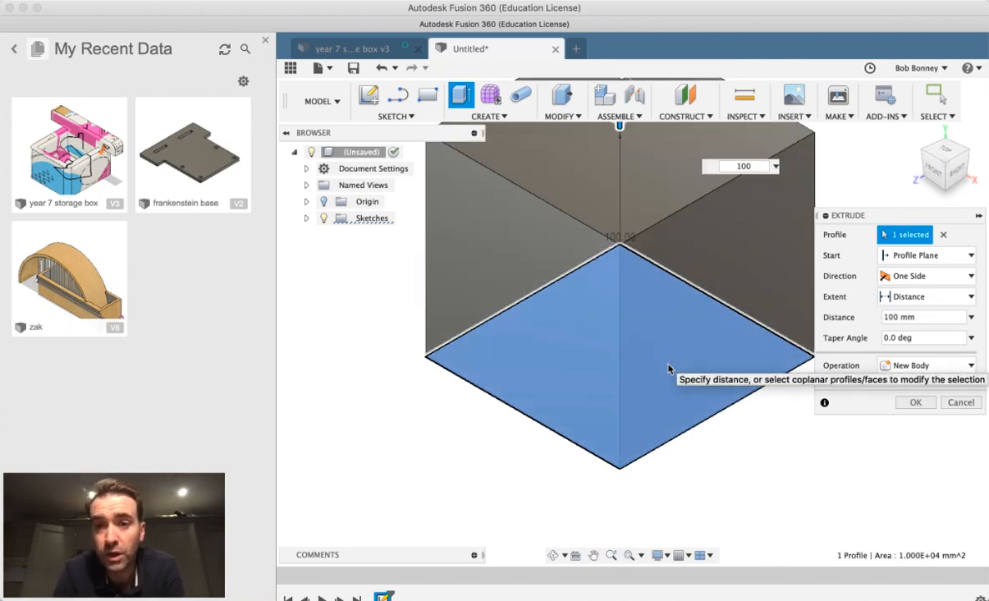
key(BackSpace)
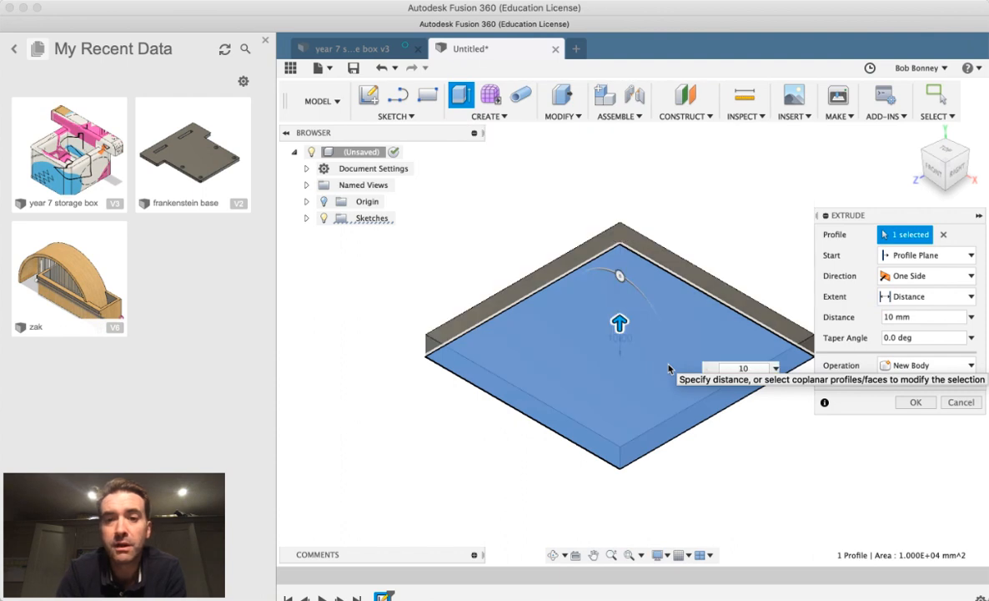
drag(620, 324, 620, 190)
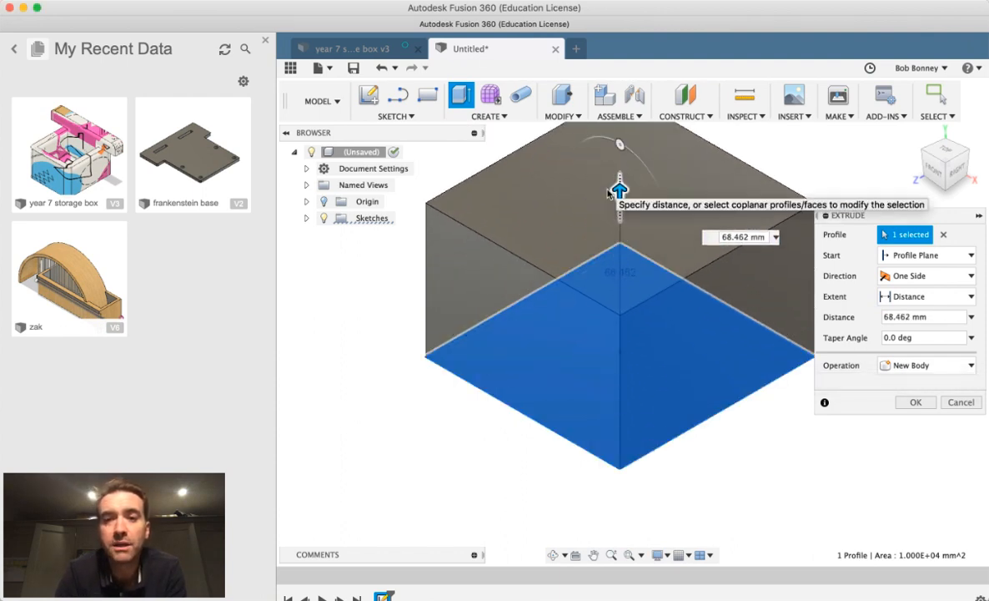
text(100)
key(Return)
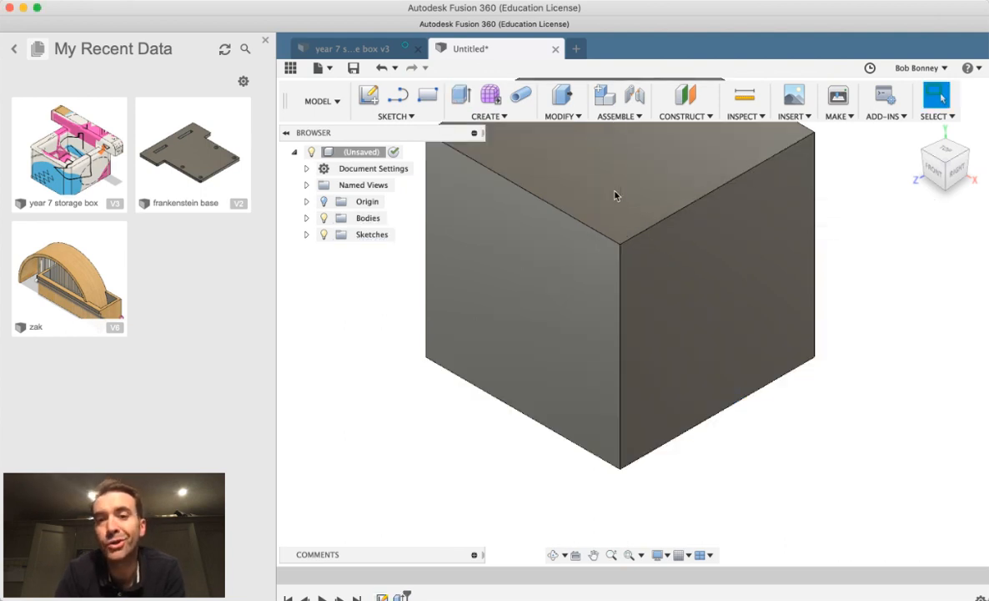
click(614, 196)
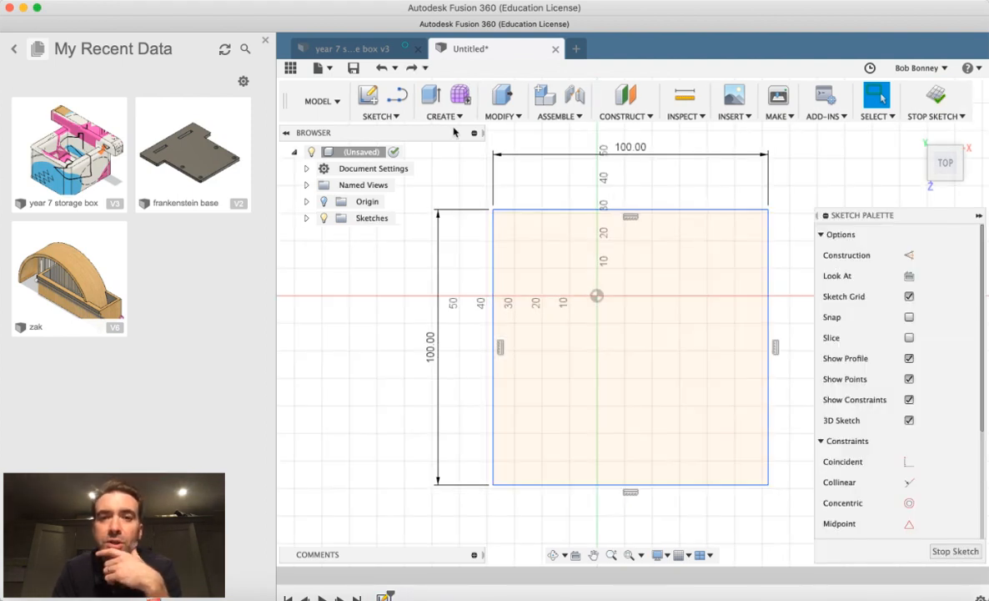
- Extrude the square profile 65 mm upward as a new body
click(430, 95)
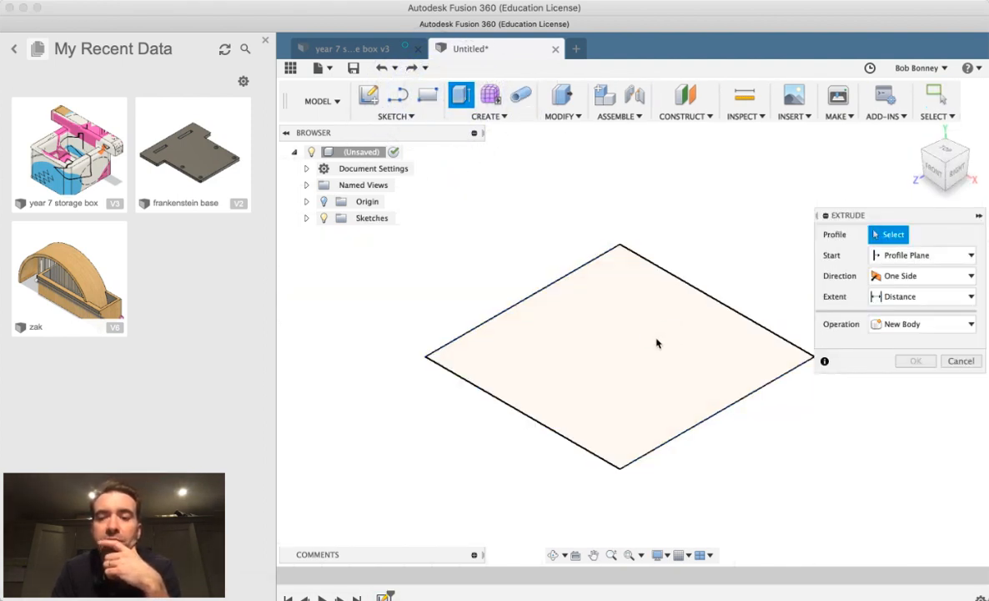
click(658, 342)
text(65)
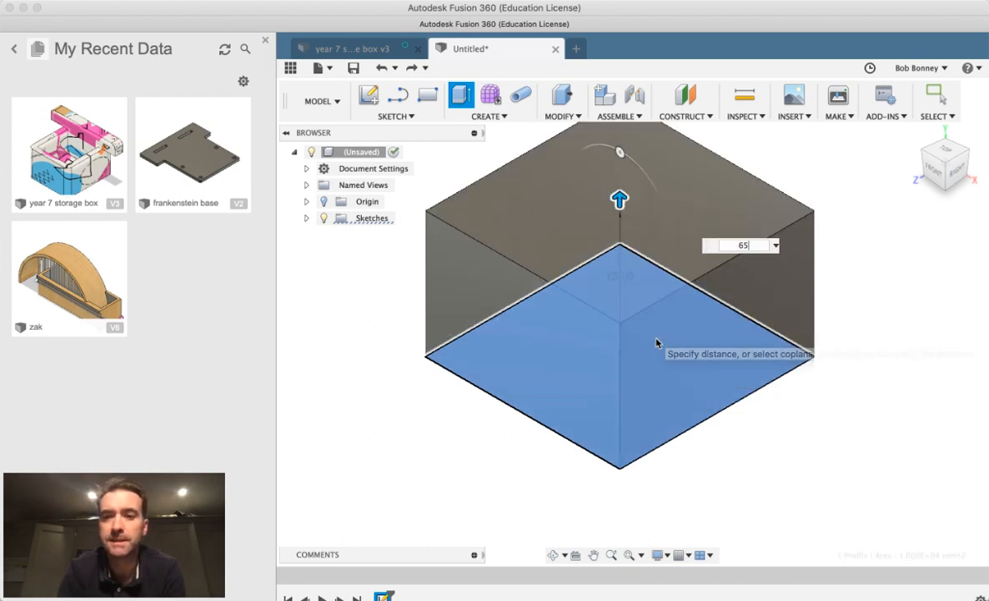
key(Return)
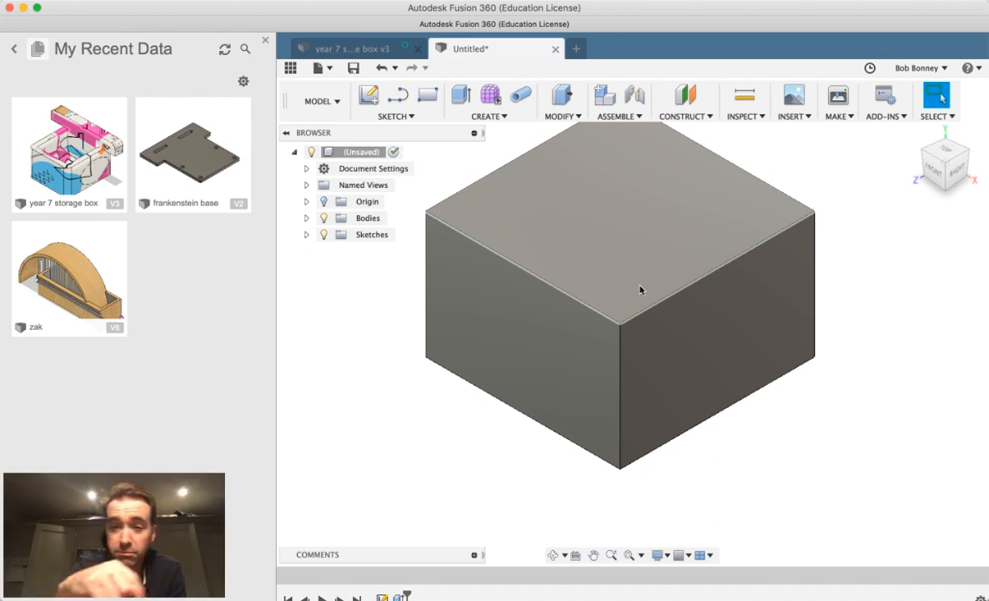
- Shell the block from its top face with an inside thickness of 12 mm
right_click(619, 227)
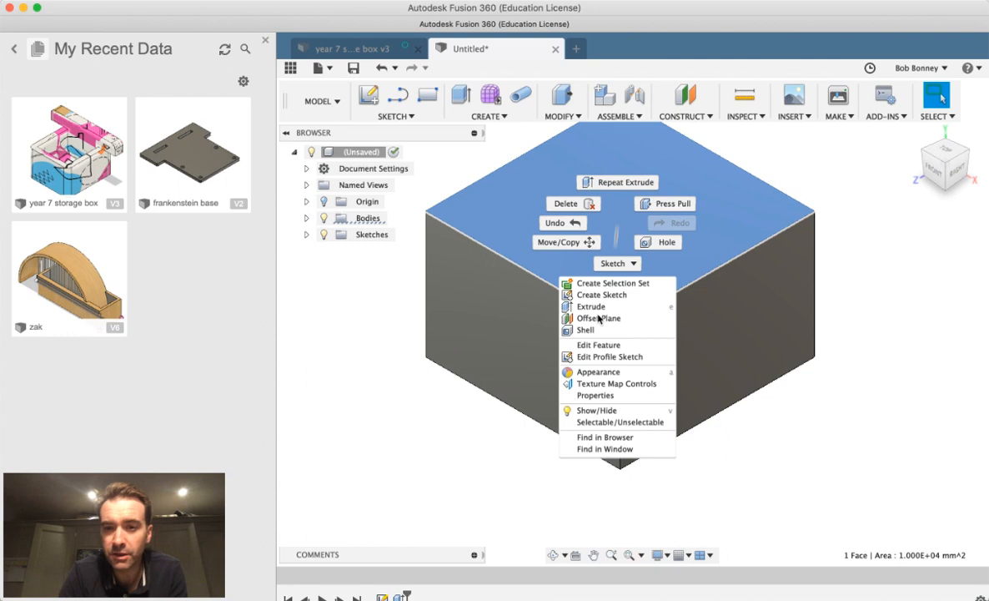
click(587, 330)
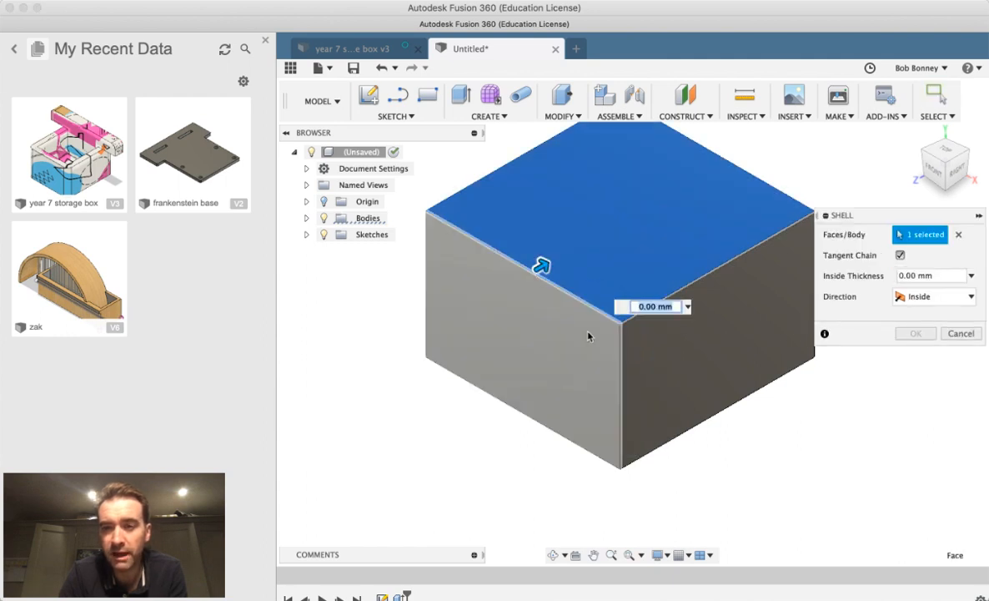
text(12)
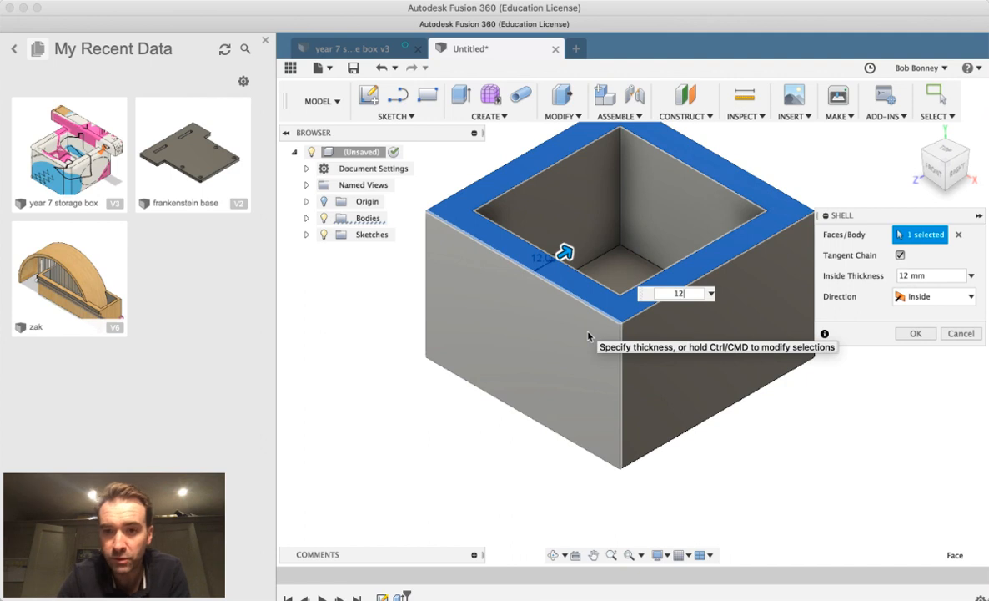
key(Return)
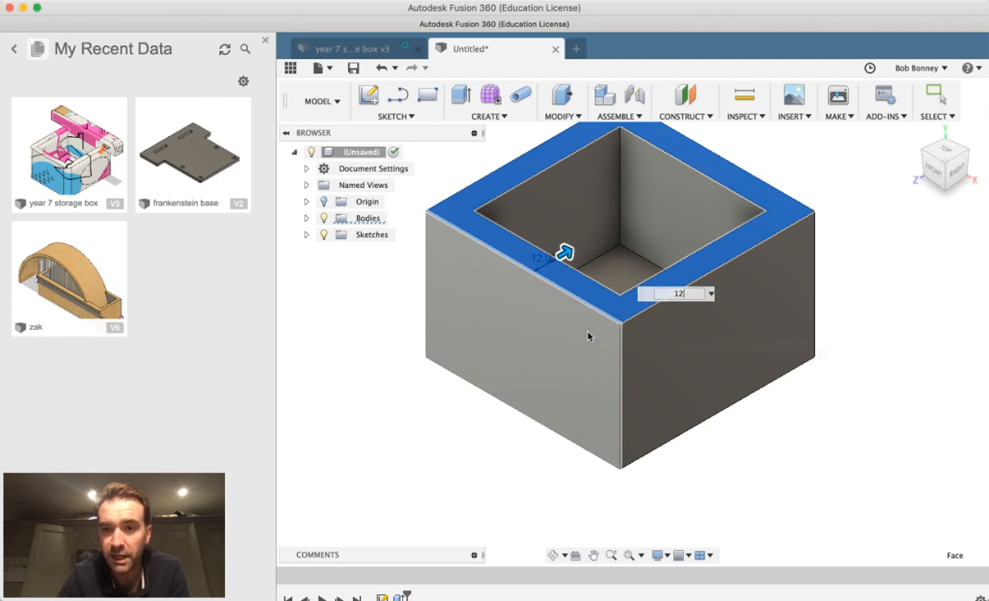
mouse_move(588, 336)
shift+middle_down()
mouse_move(587, 311)
mouse_move(601, 331)
mouse_move(588, 336)
shift+middle_up()
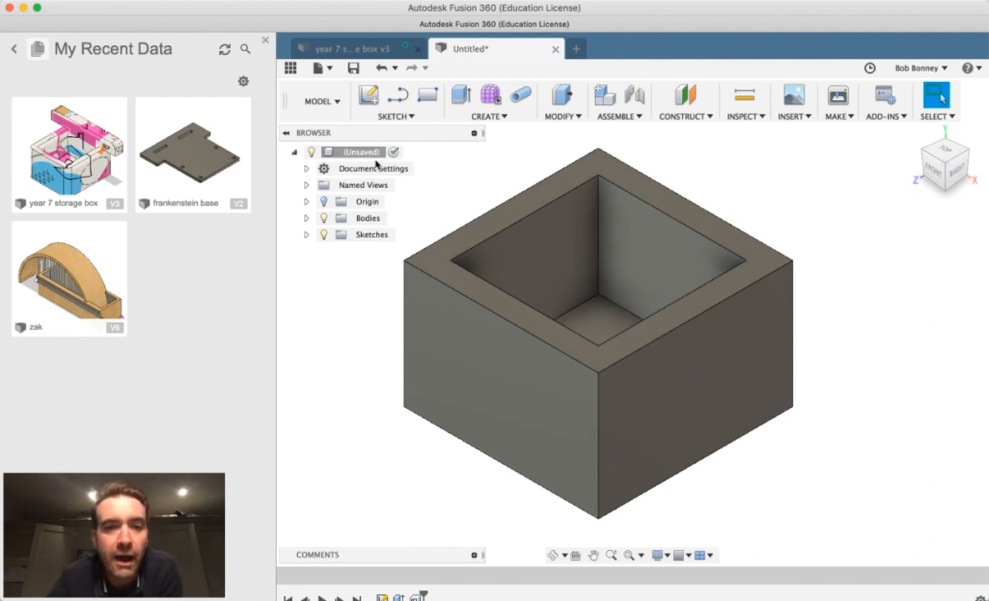
- Switch to the Render workspace
click(325, 102)
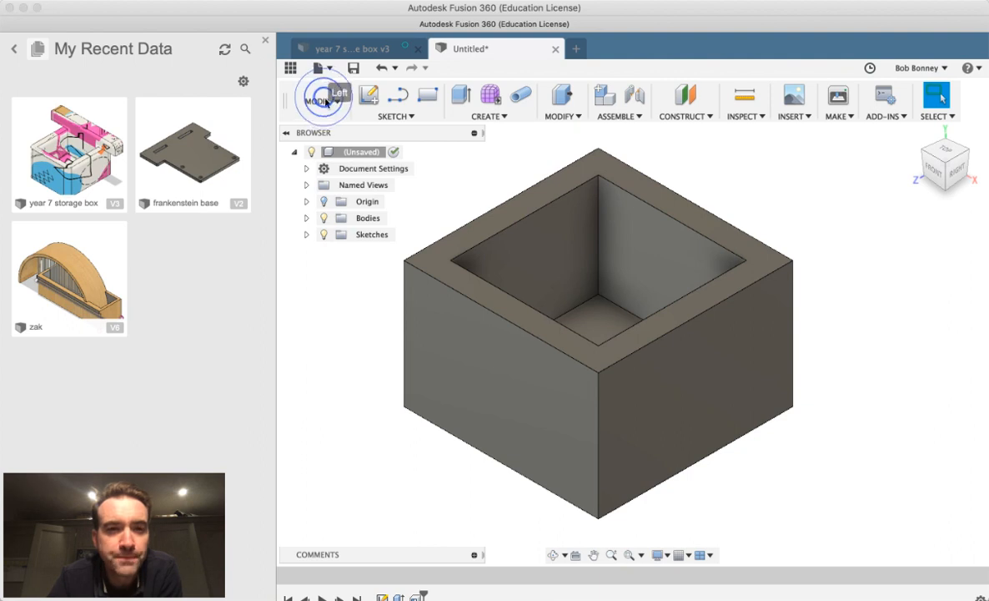
click(325, 102)
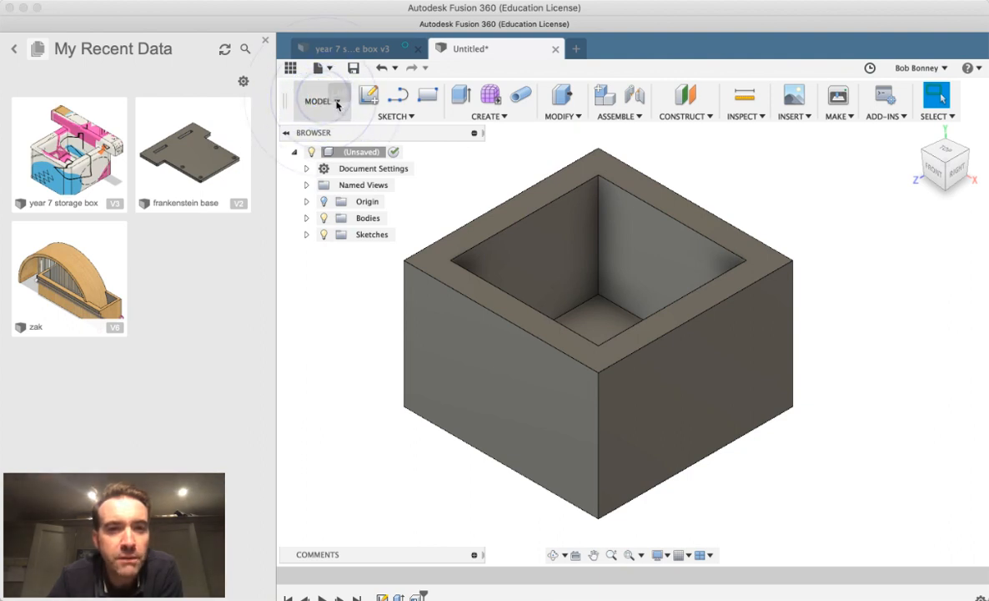
click(324, 101)
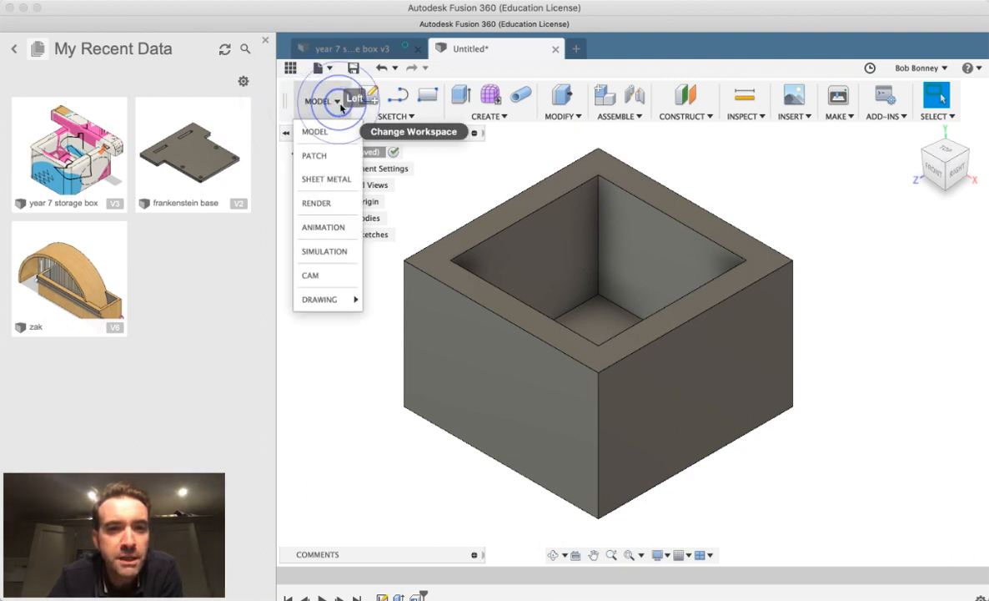
click(319, 212)
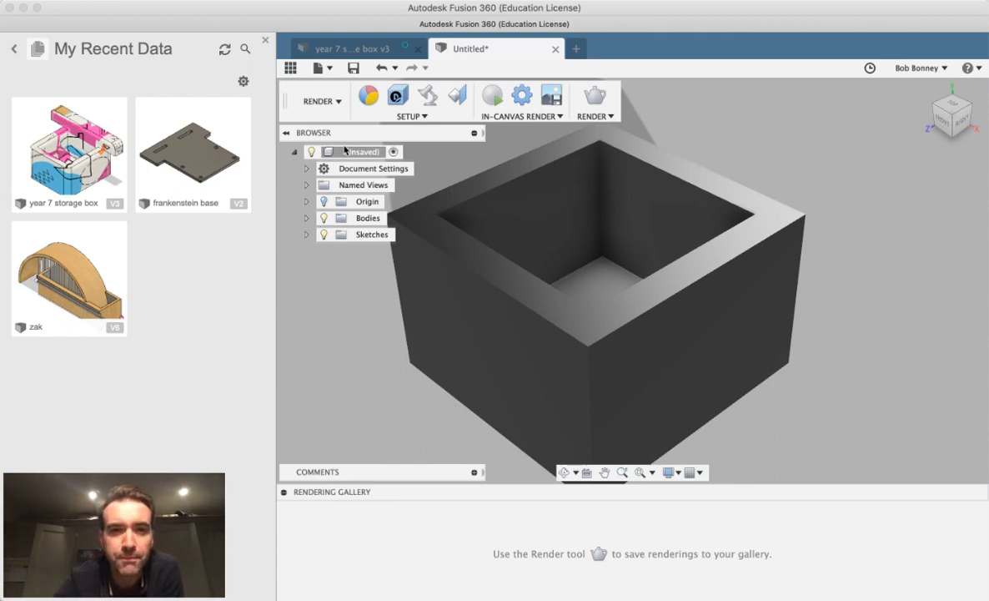
- Apply the Pine wood appearance to the whole box body and return to the Model workspace
click(369, 96)
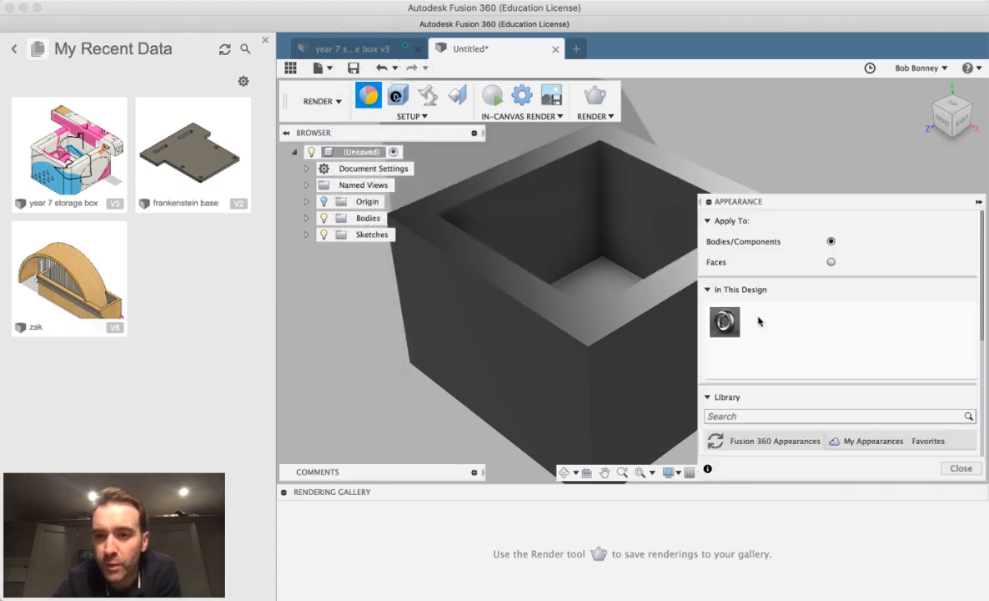
scroll(751, 367, down, 5)
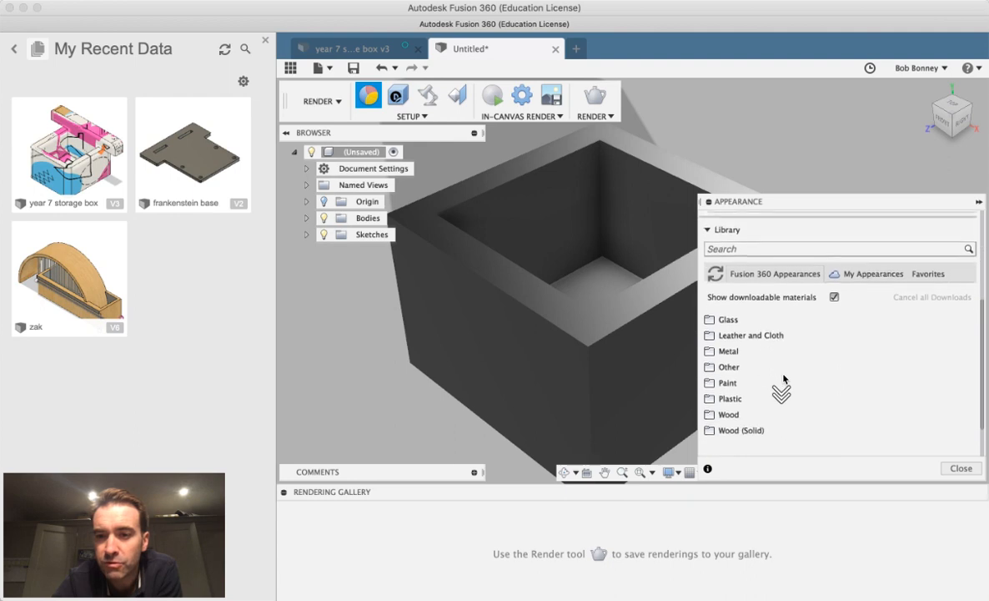
click(711, 395)
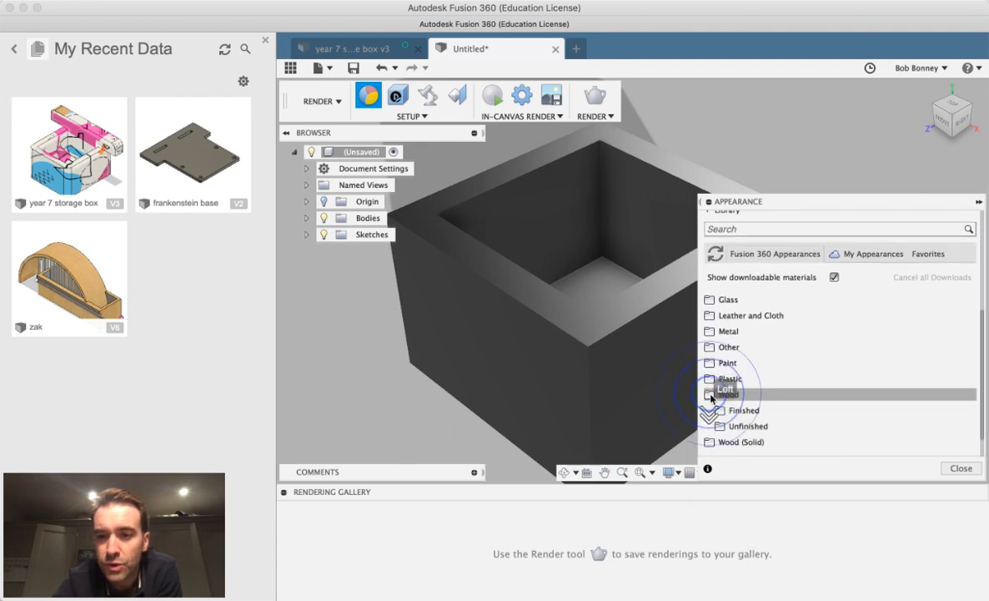
click(712, 399)
scroll(718, 400, down, 3)
click(745, 399)
drag(745, 400, 639, 365)
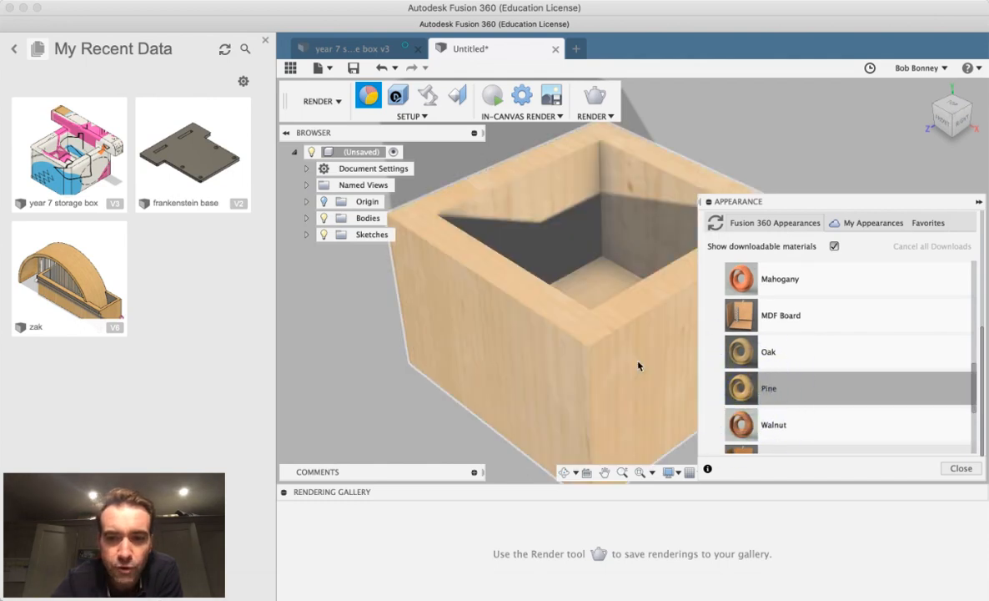
click(955, 469)
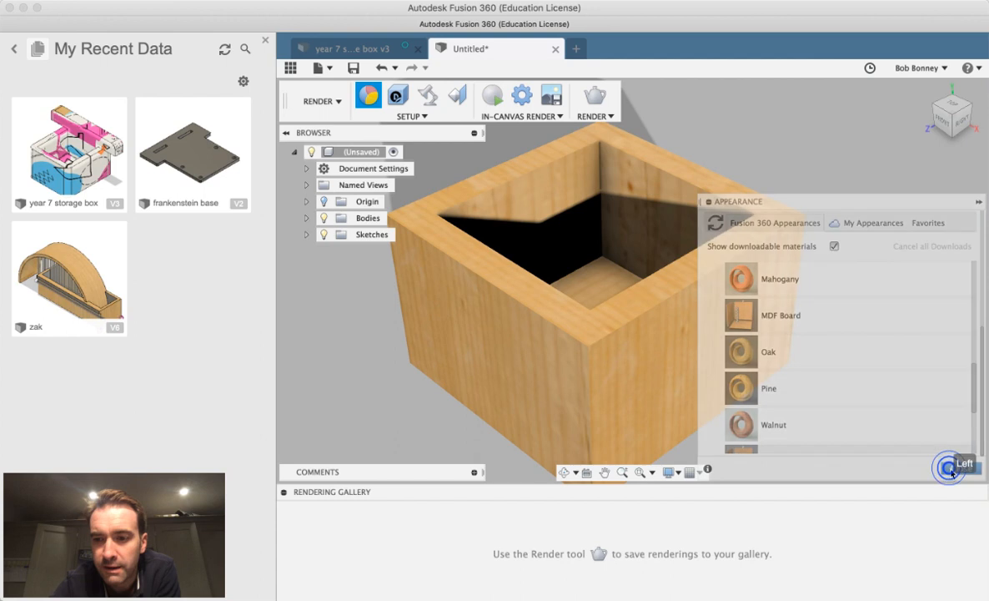
click(334, 100)
click(325, 134)
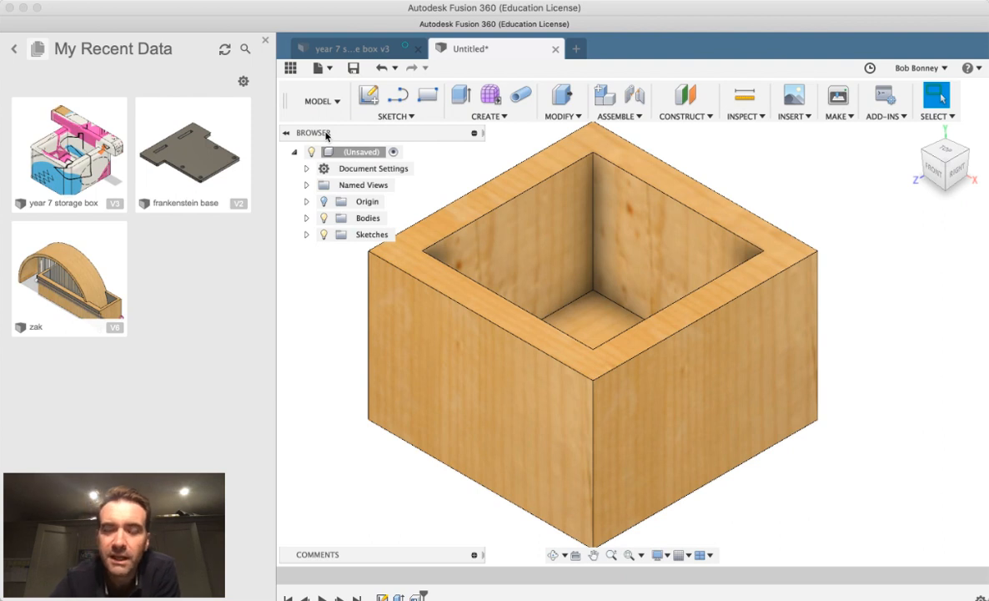
- Examine the hollow pine box from the top, front, tilted and home views
scroll(502, 222, down, 3)
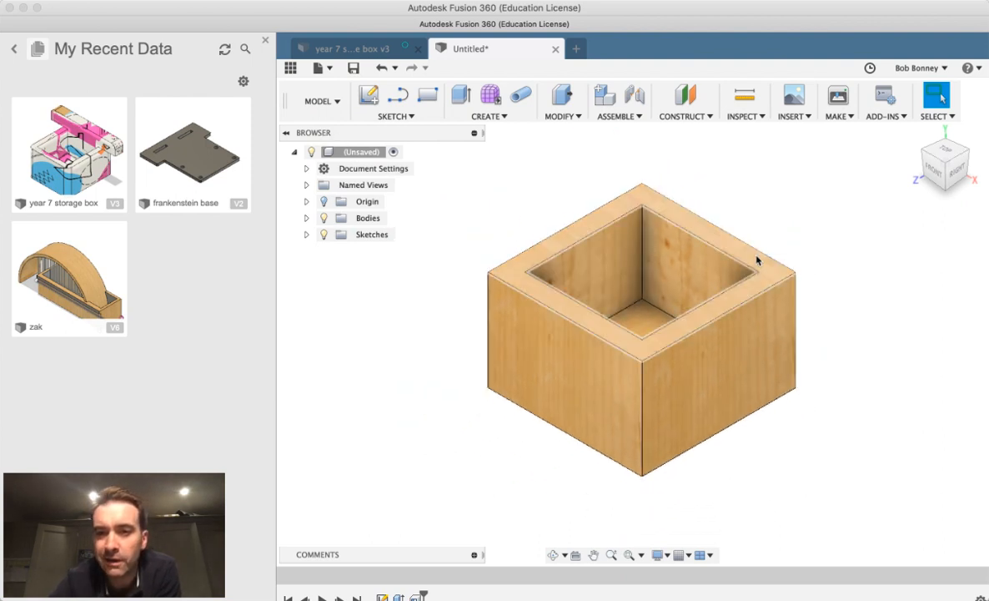
click(915, 135)
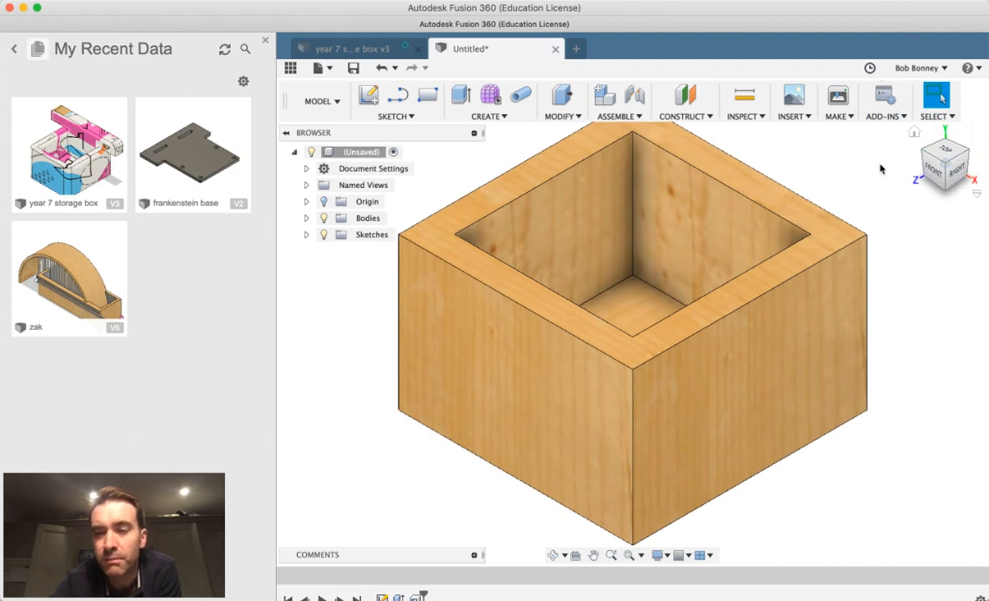
click(947, 151)
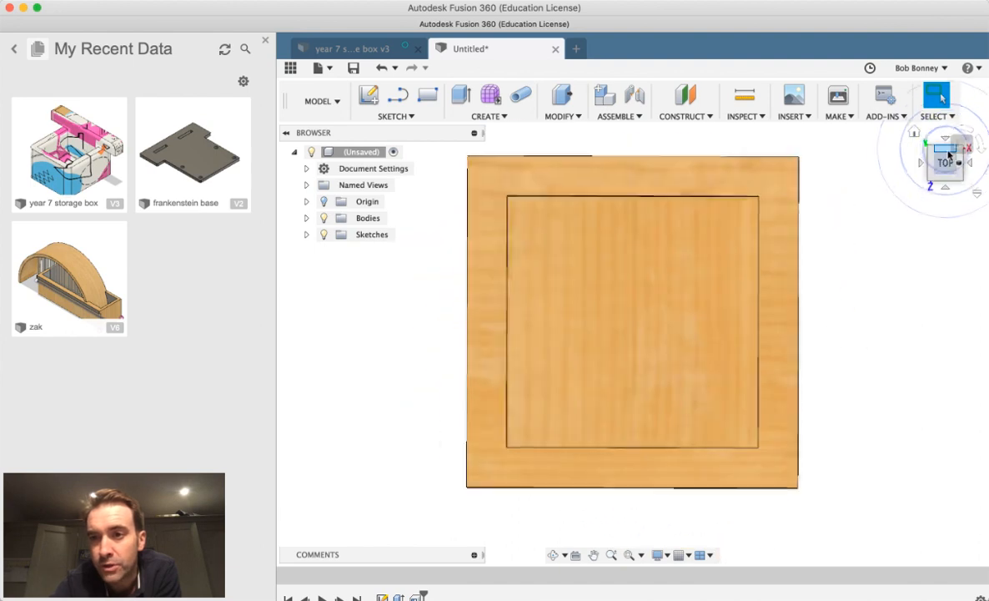
click(949, 171)
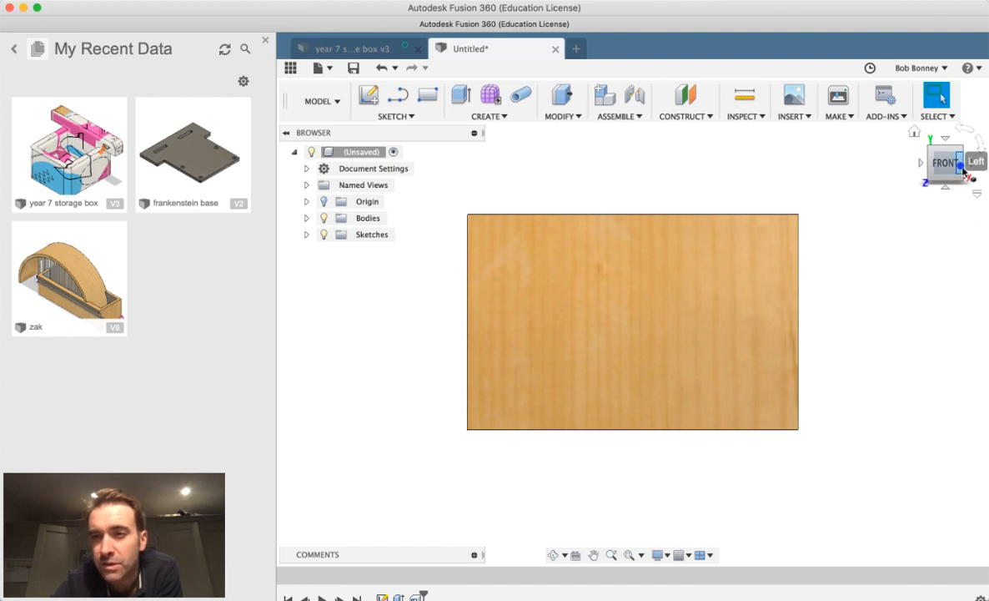
drag(951, 167, 886, 150)
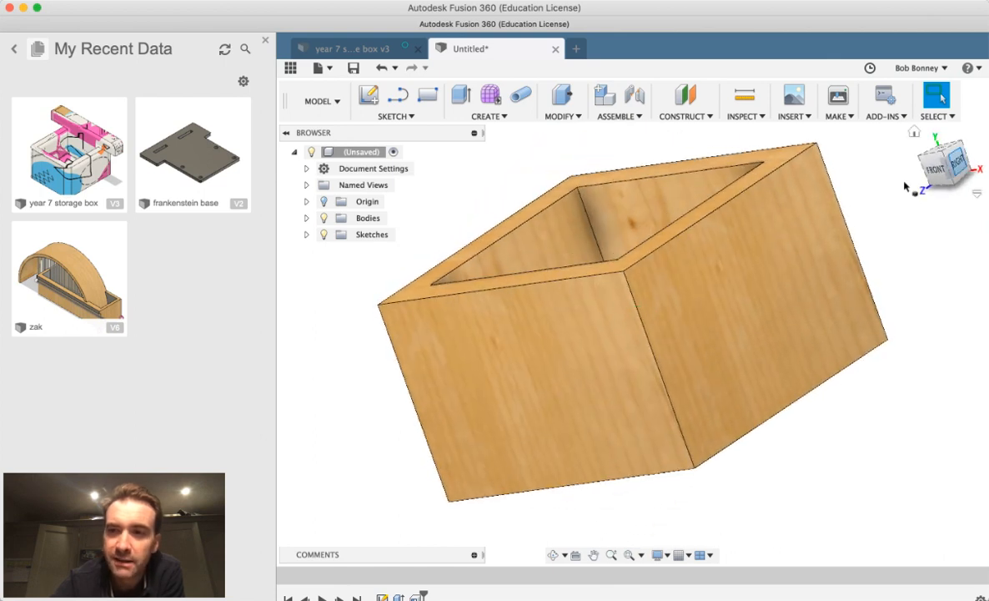
click(914, 132)
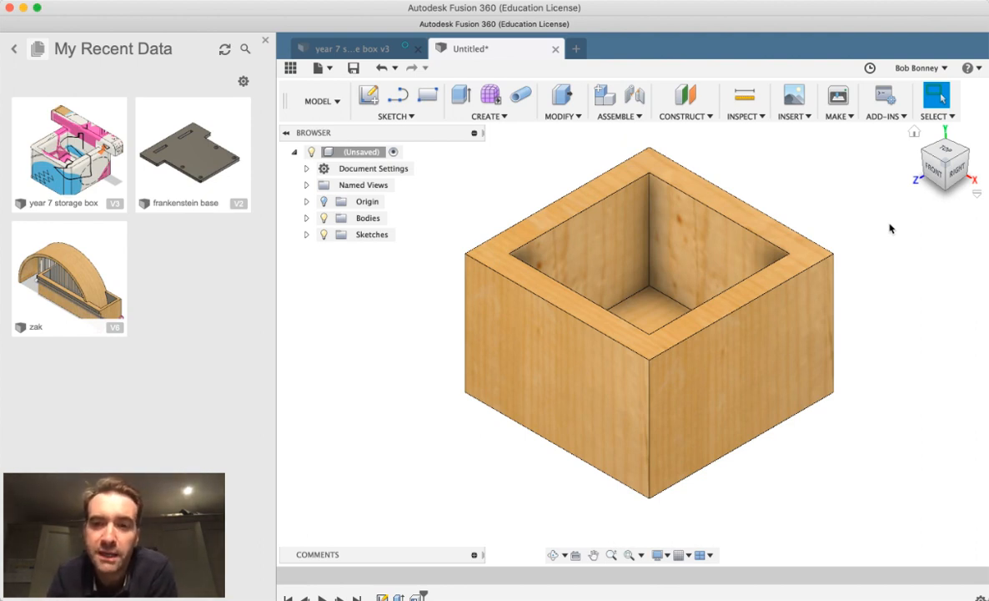
click(868, 269)
scroll(864, 281, down, 3)
scroll(864, 280, up, 5)
scroll(864, 280, down, 3)
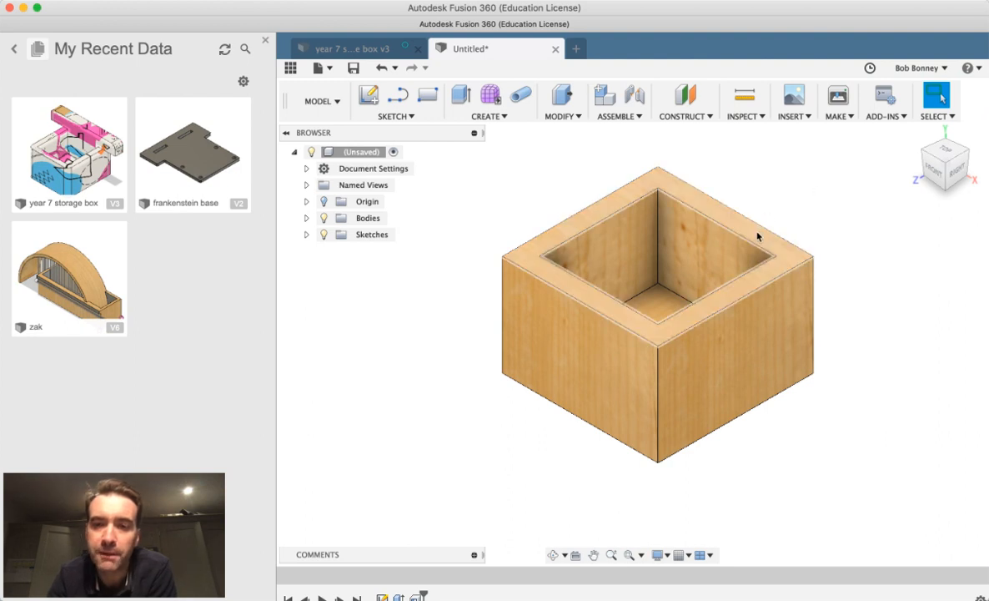
- Start a sketch on the box's top rim and draw a horizontal line from the back-left inner corner past the left outer edge
click(776, 274)
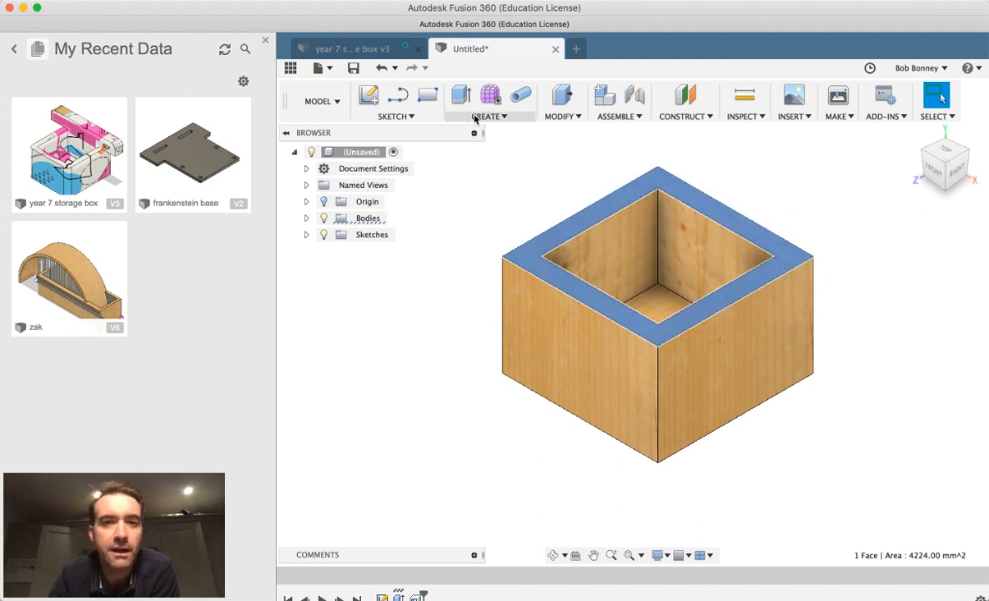
click(368, 98)
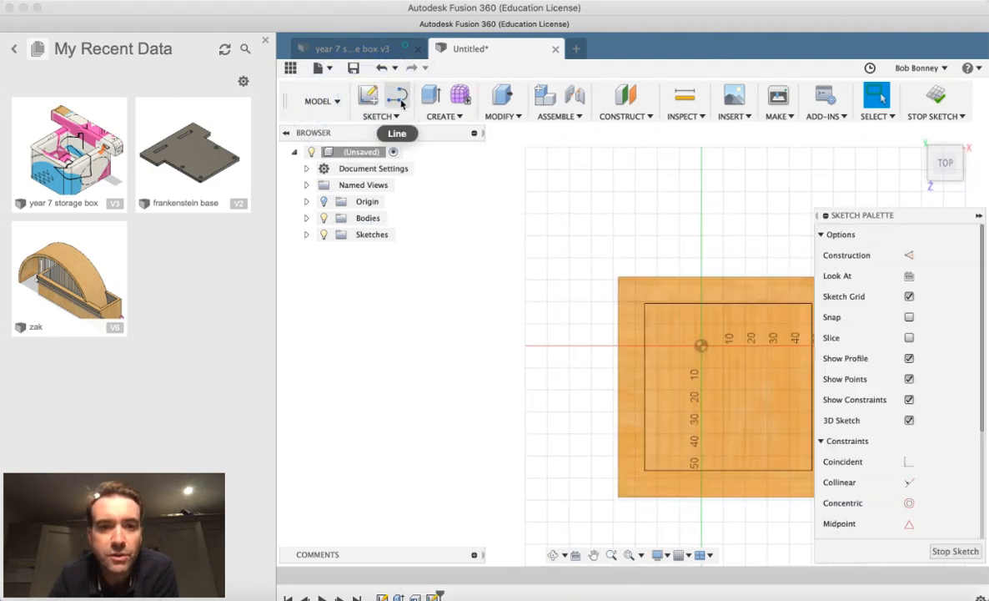
click(396, 116)
click(394, 148)
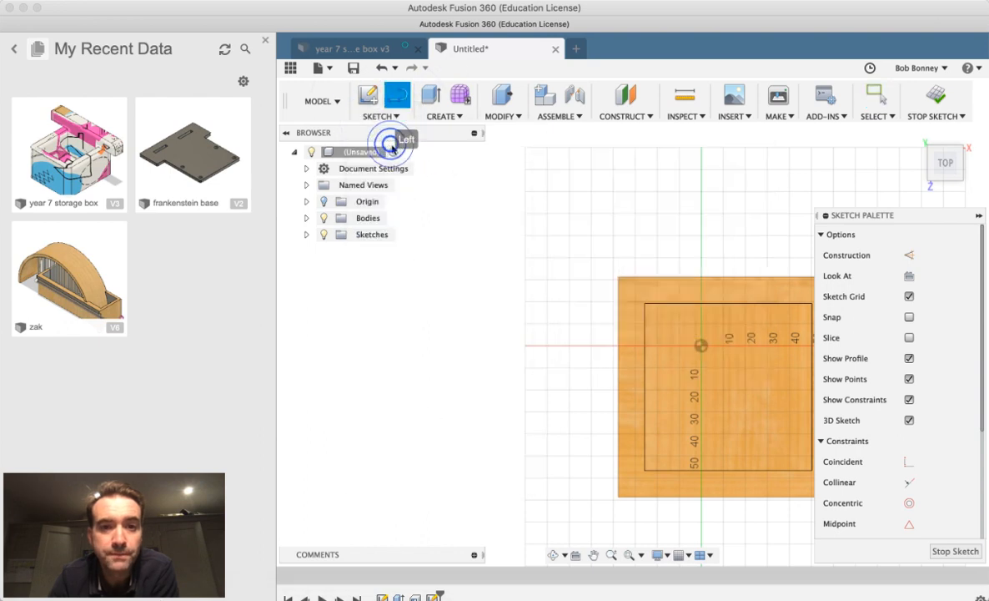
click(825, 215)
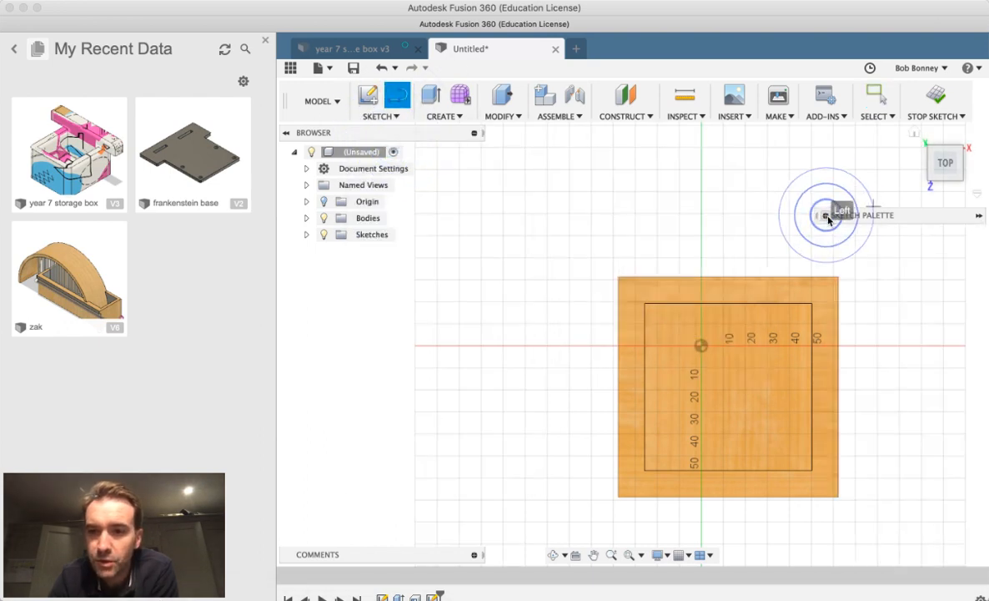
click(646, 305)
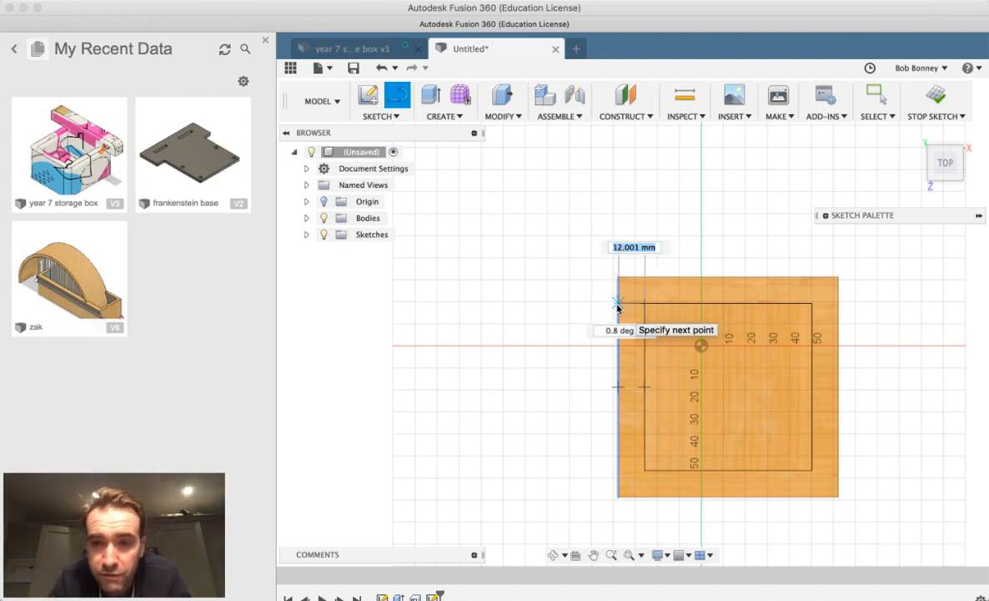
click(571, 305)
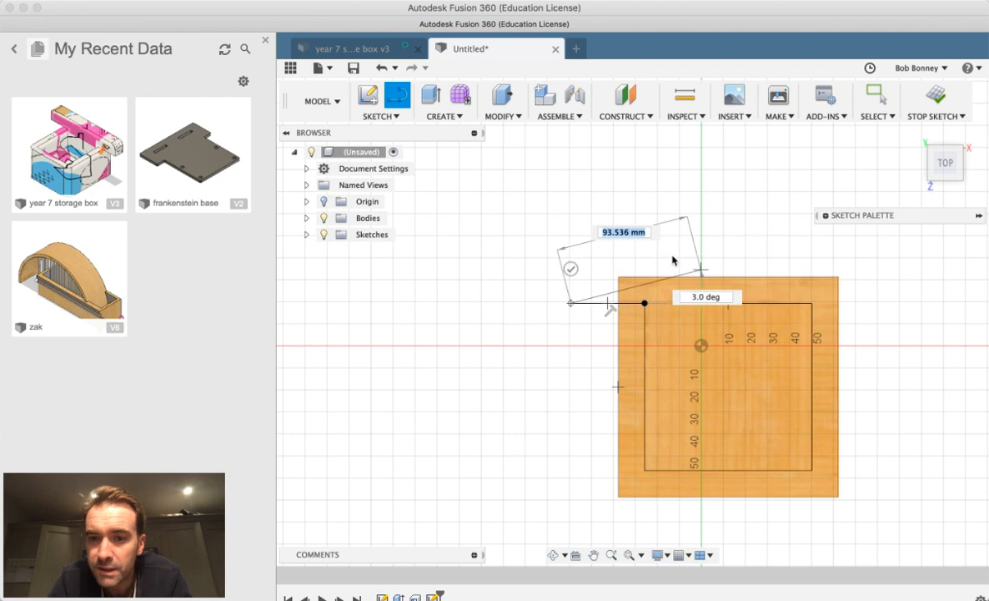
click(571, 269)
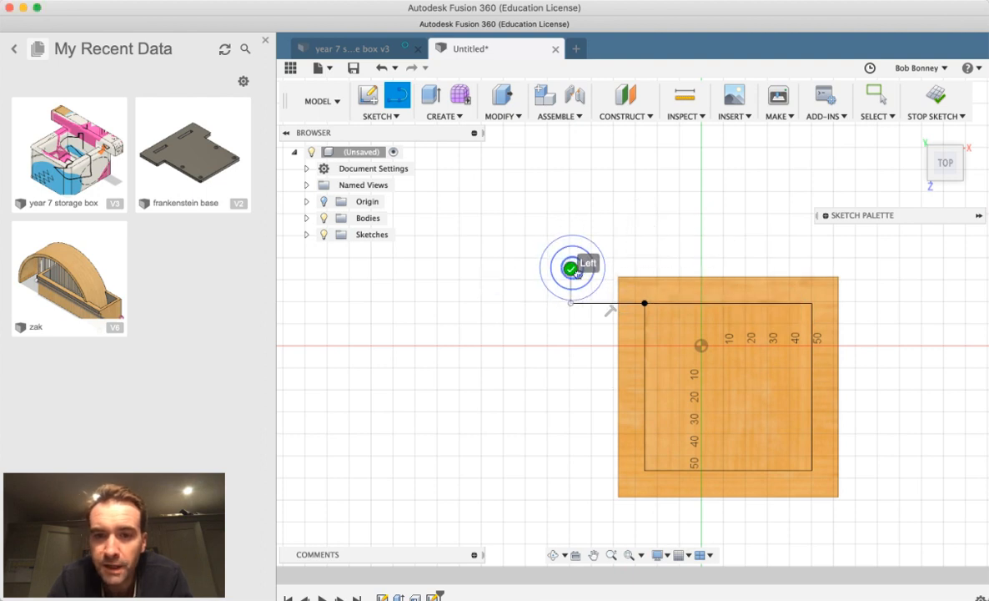
- Draw a matching horizontal line from the back-right inner corner past the box's right outer edge
click(812, 303)
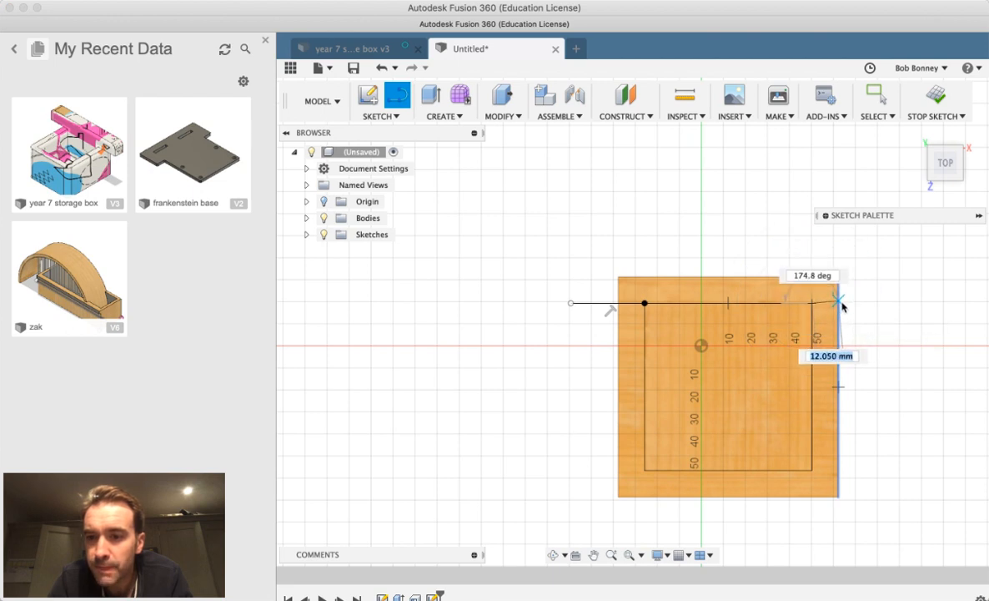
right_click(865, 305)
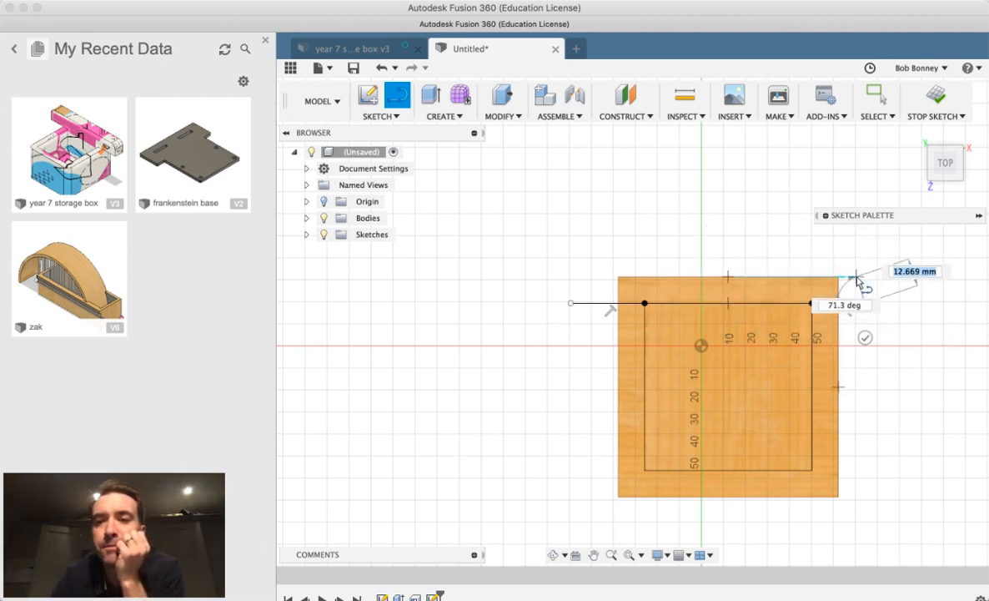
click(864, 338)
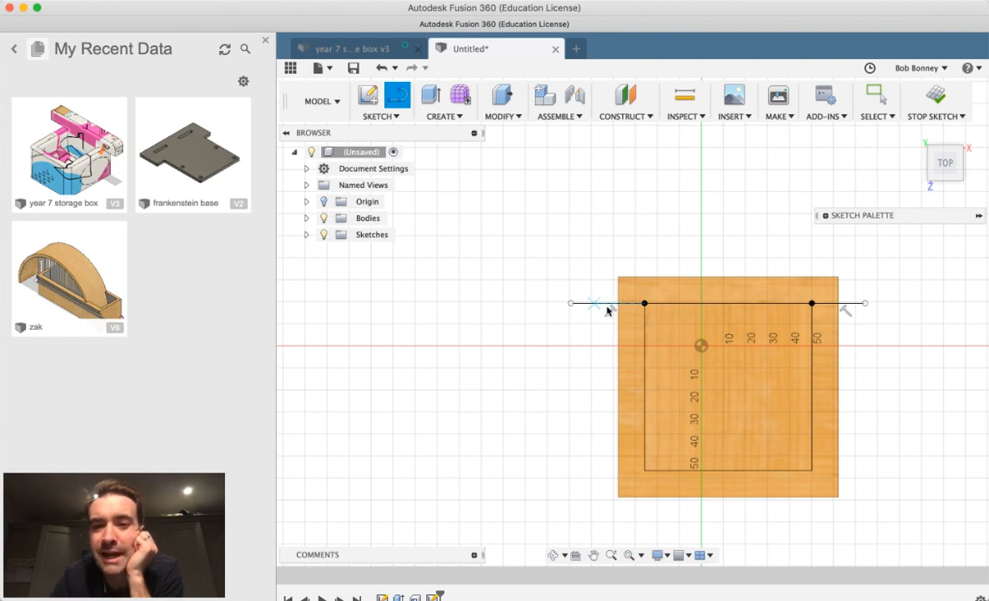
- Trim the overhanging ends of both rim lines back to the outer edges of the box
key(t)
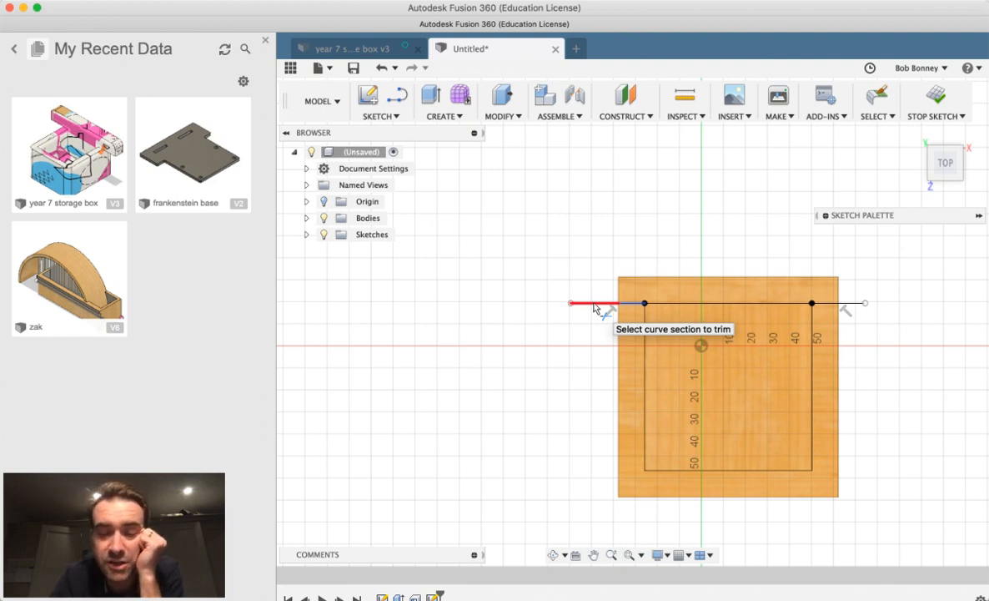
click(594, 306)
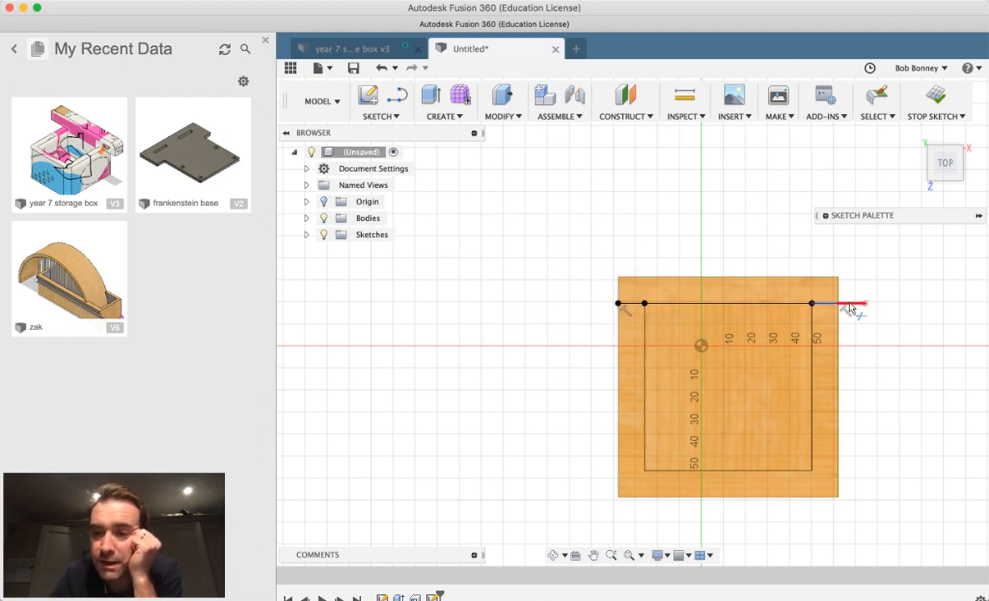
click(857, 304)
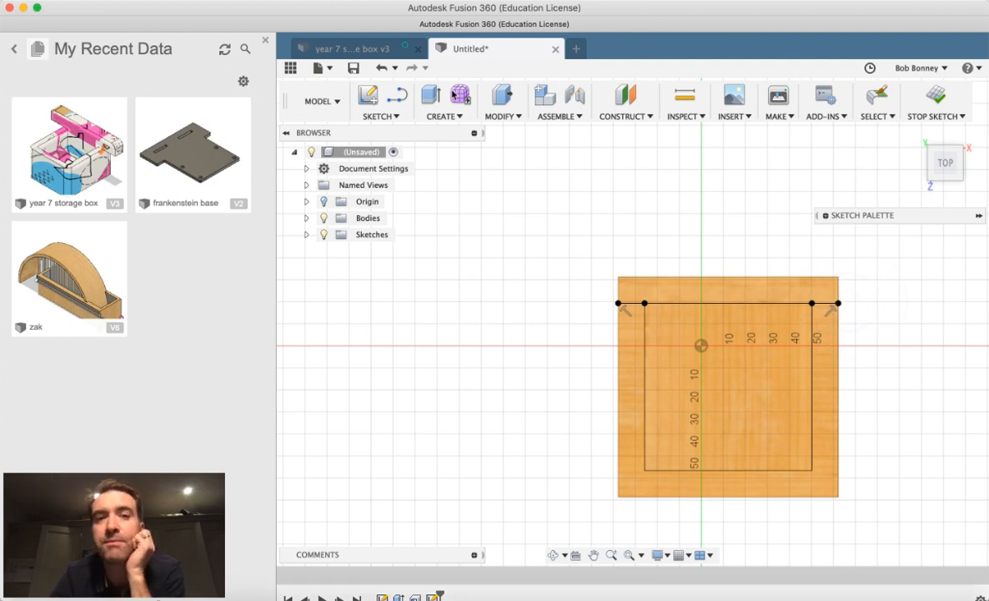
- Extrude the back strip of the rim 30 mm upward, joined to the box body
click(429, 95)
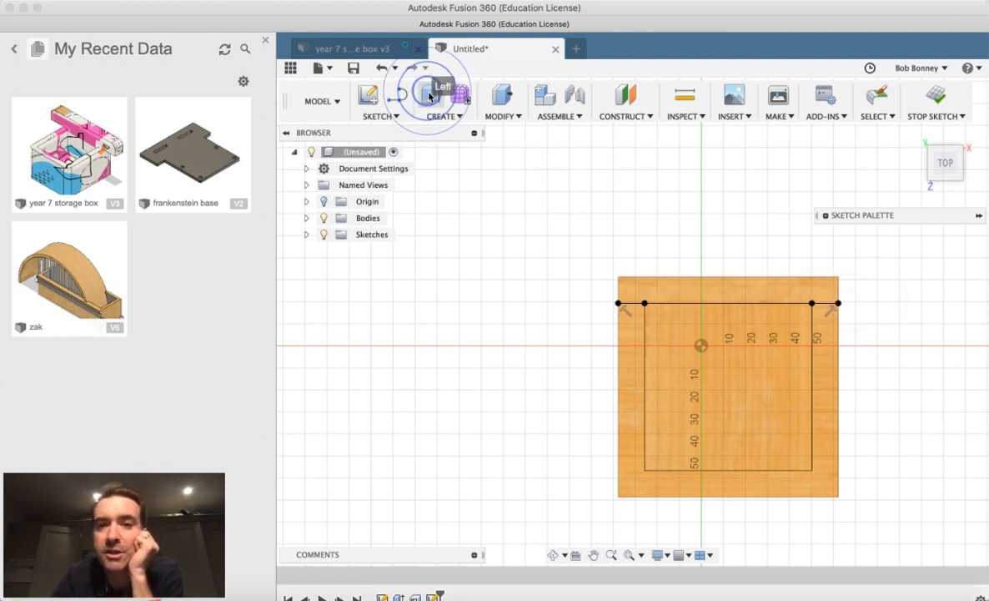
click(731, 224)
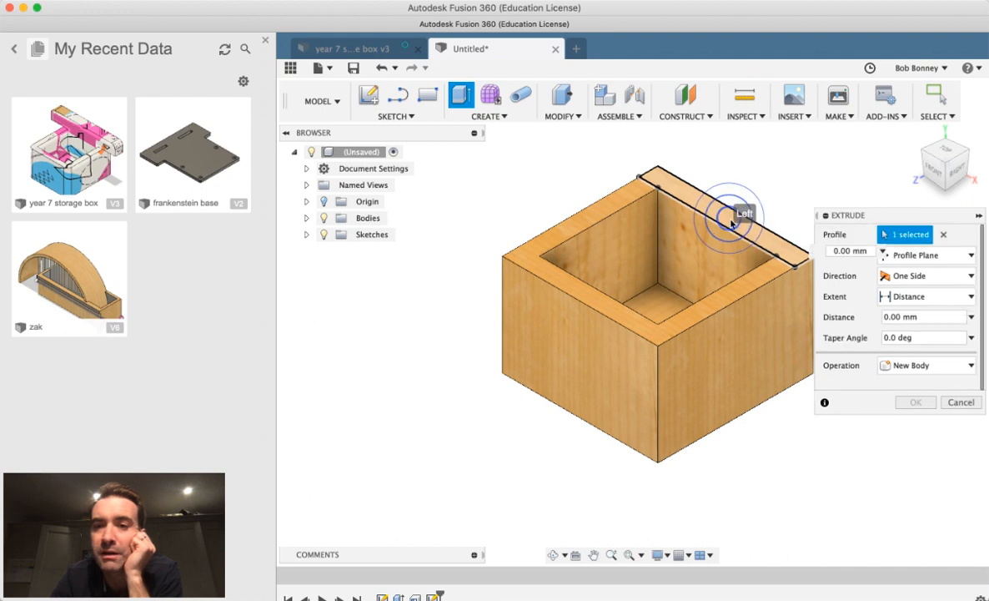
text(3)
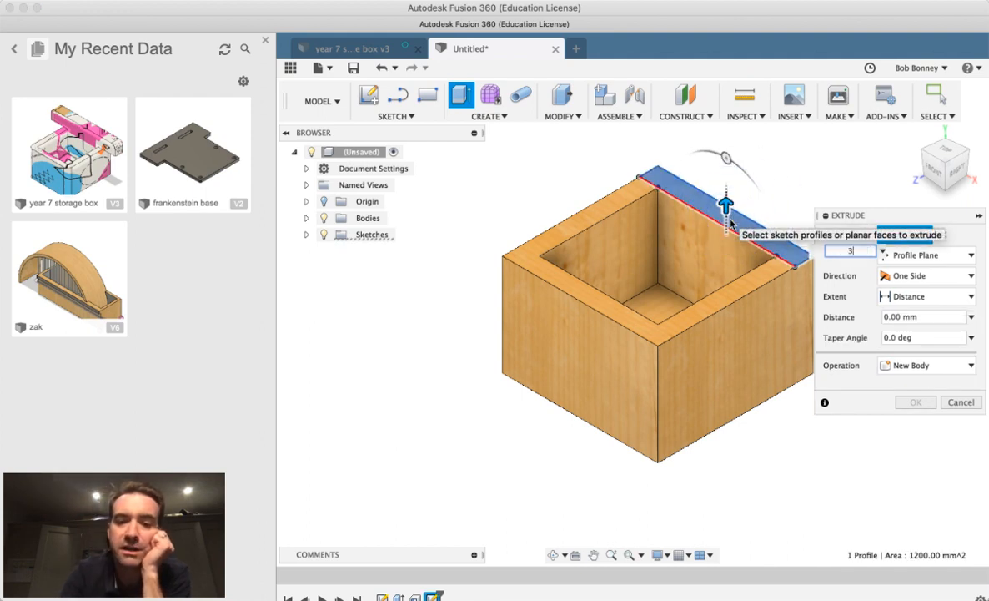
text(5)
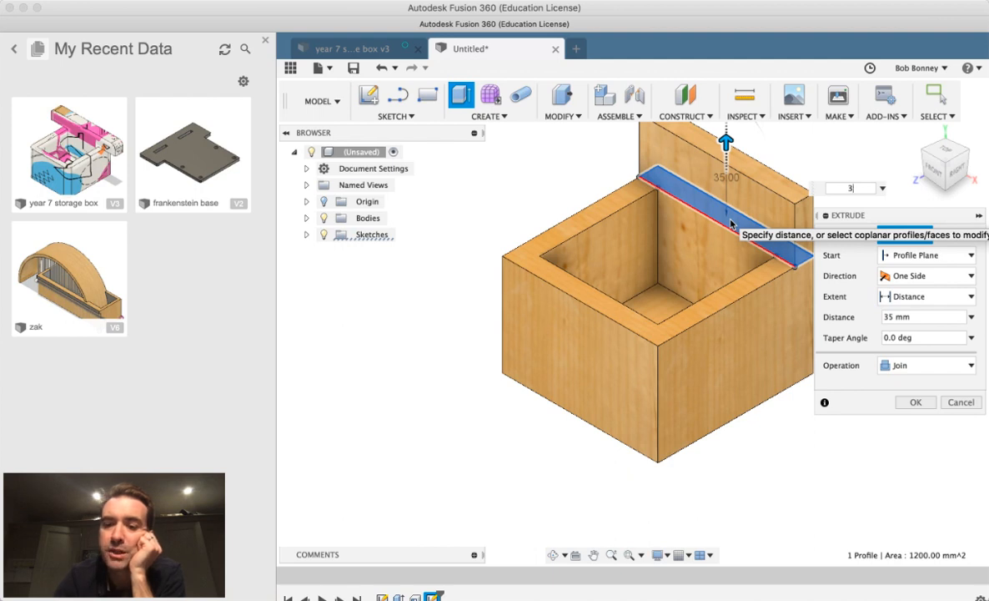
text(0)
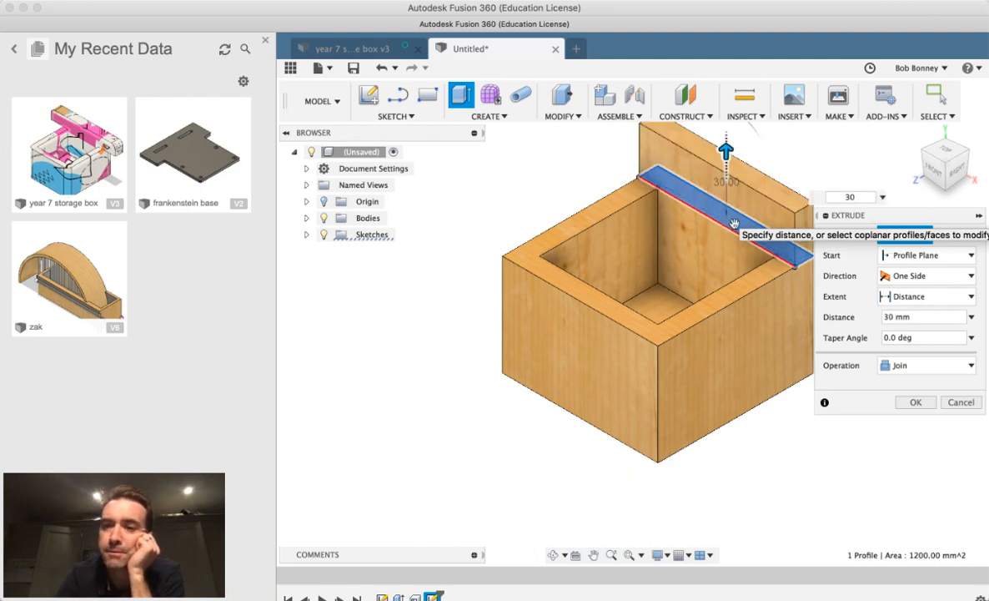
key(Return)
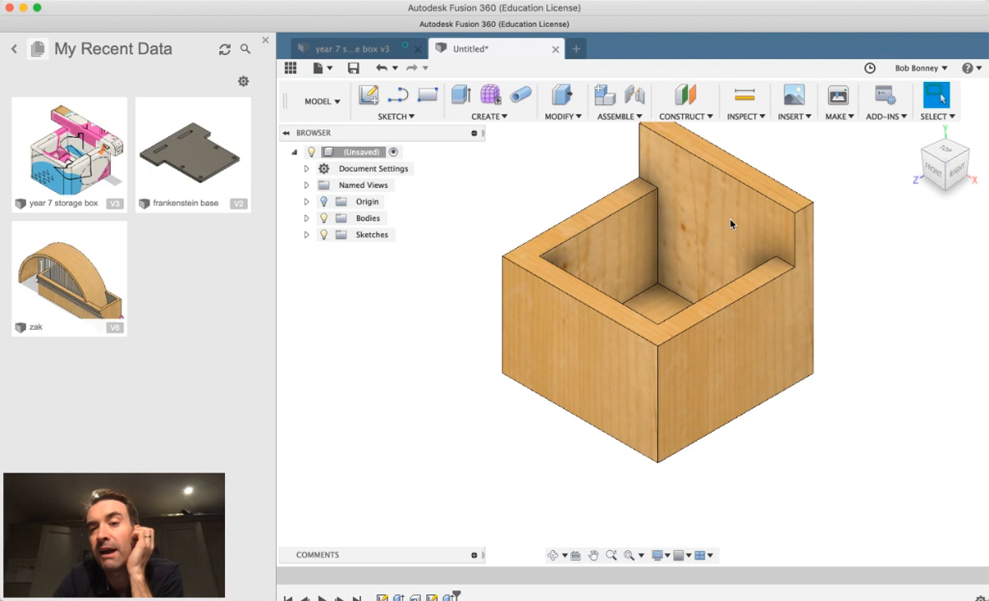
- Sketch a horizontal line on the box's right side face, from the raised back's inner corner to just past the rear edge
click(803, 253)
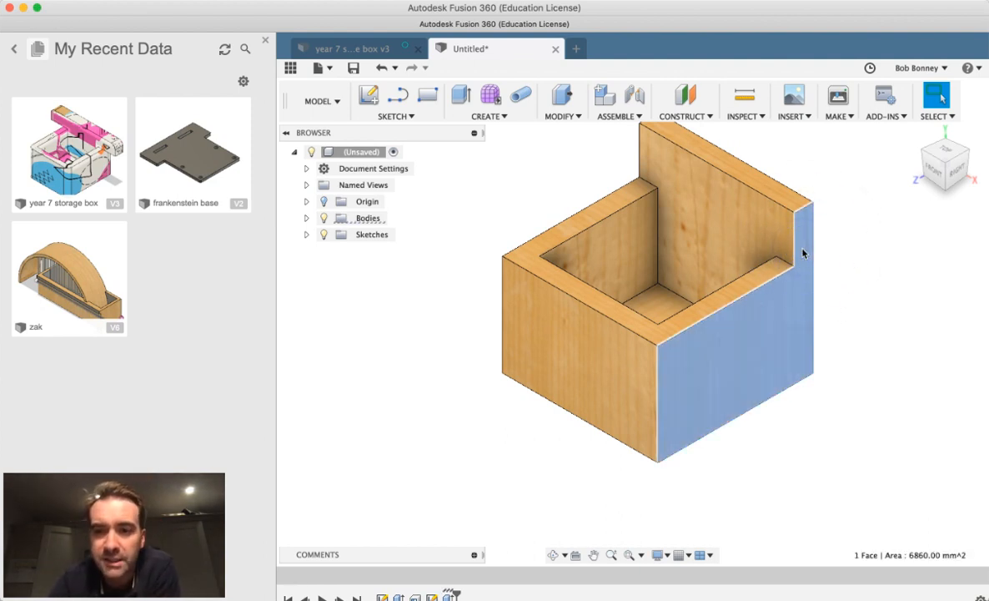
click(400, 99)
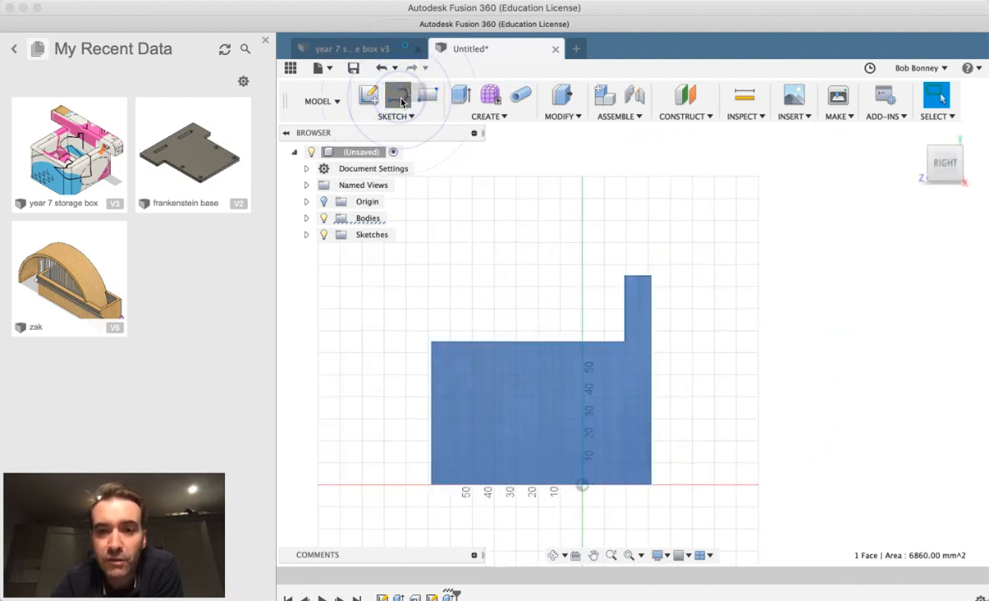
click(625, 342)
click(657, 343)
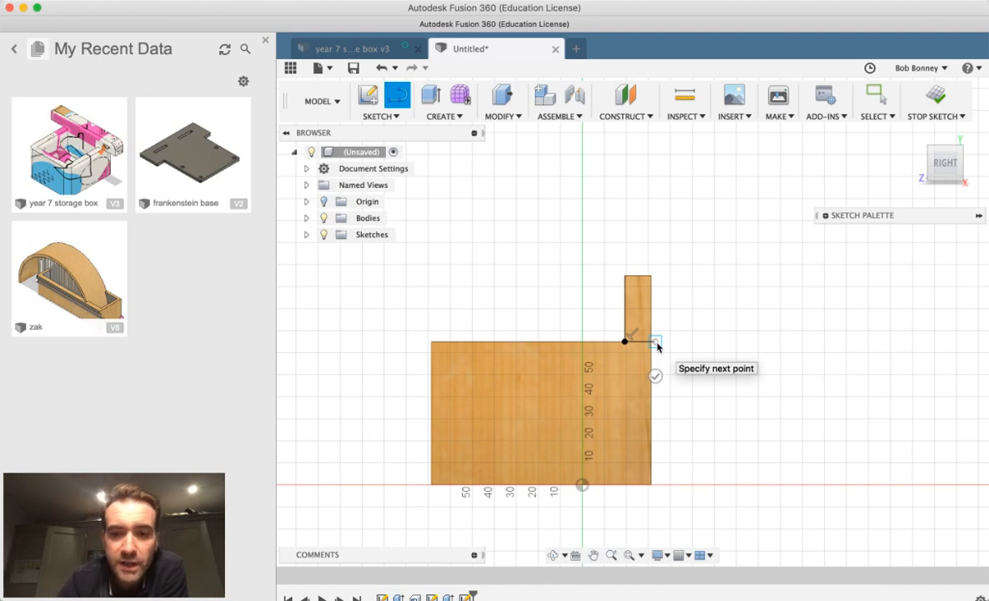
click(656, 377)
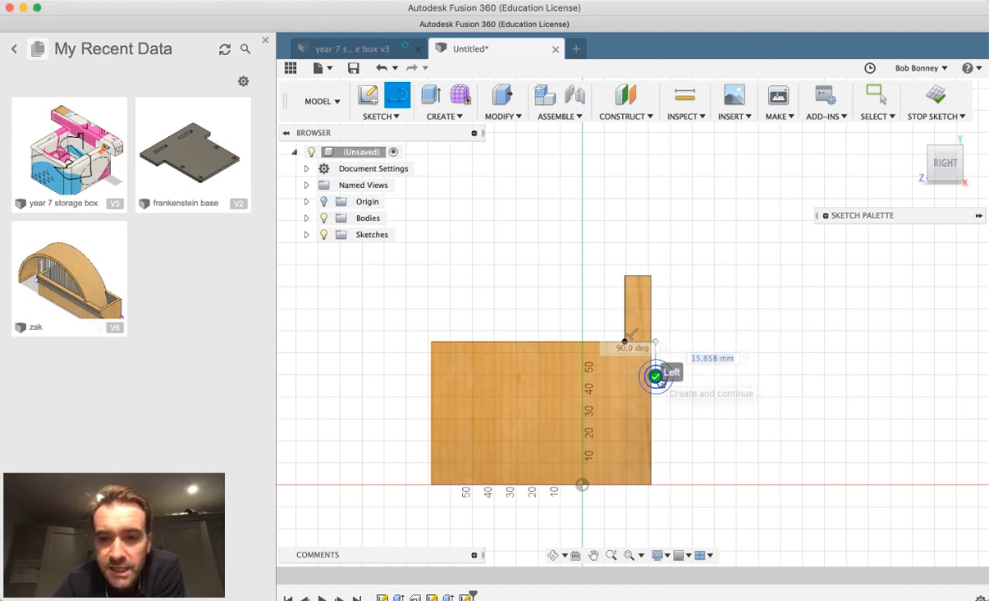
- Trim the line's overhang so it ends at the rear edge of the raised back
scroll(657, 382, up, 3)
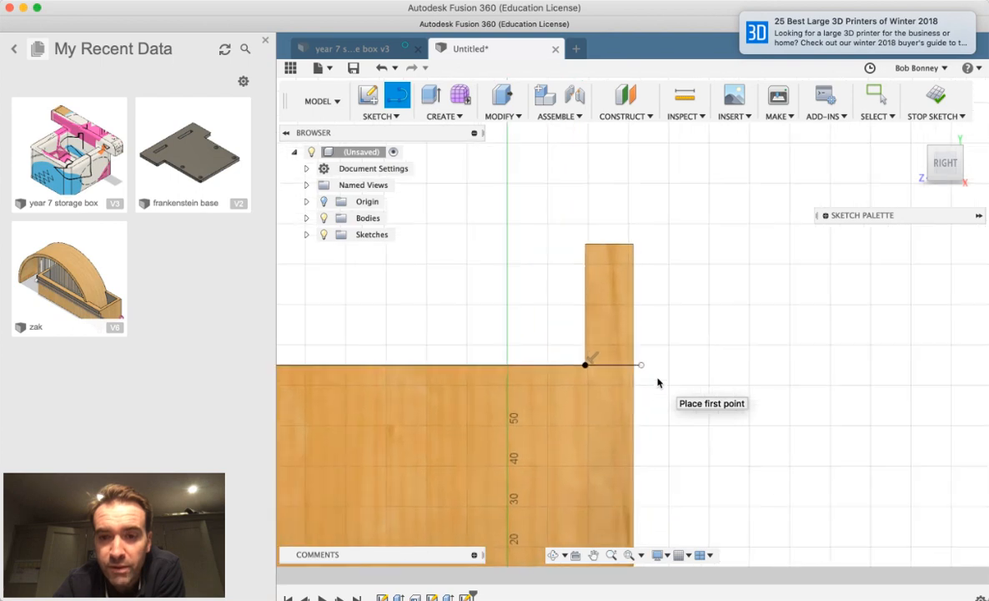
scroll(658, 382, up, 3)
key(t)
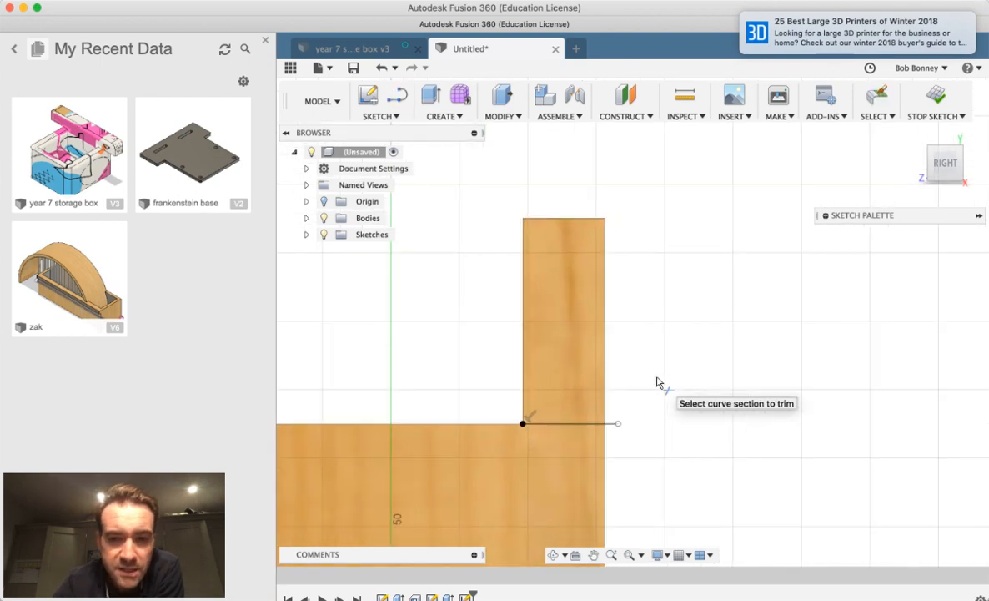
click(613, 426)
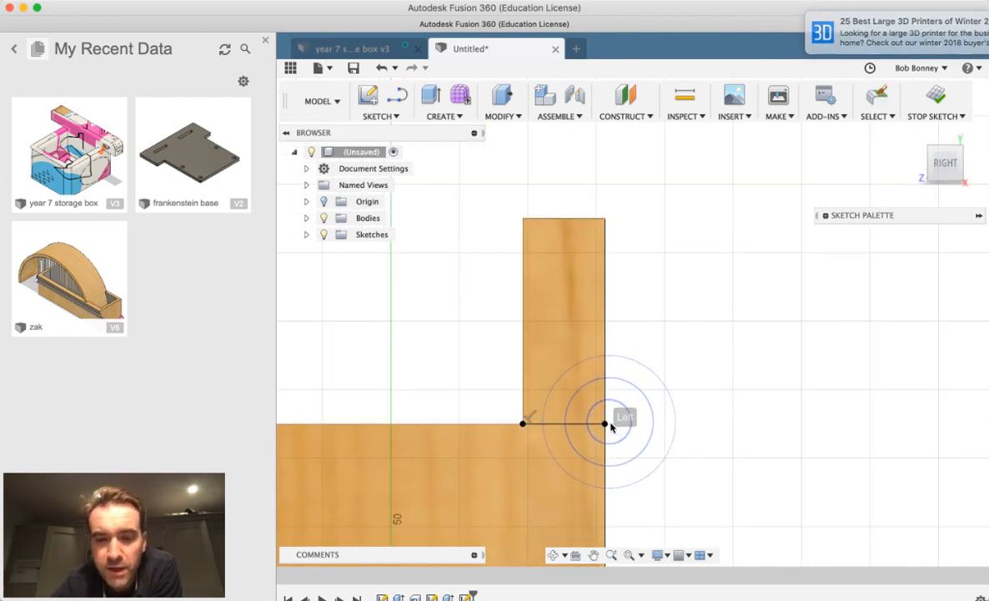
- Extrude the right end profile of the raised back 25 mm outward beyond the box's side
click(430, 94)
click(552, 272)
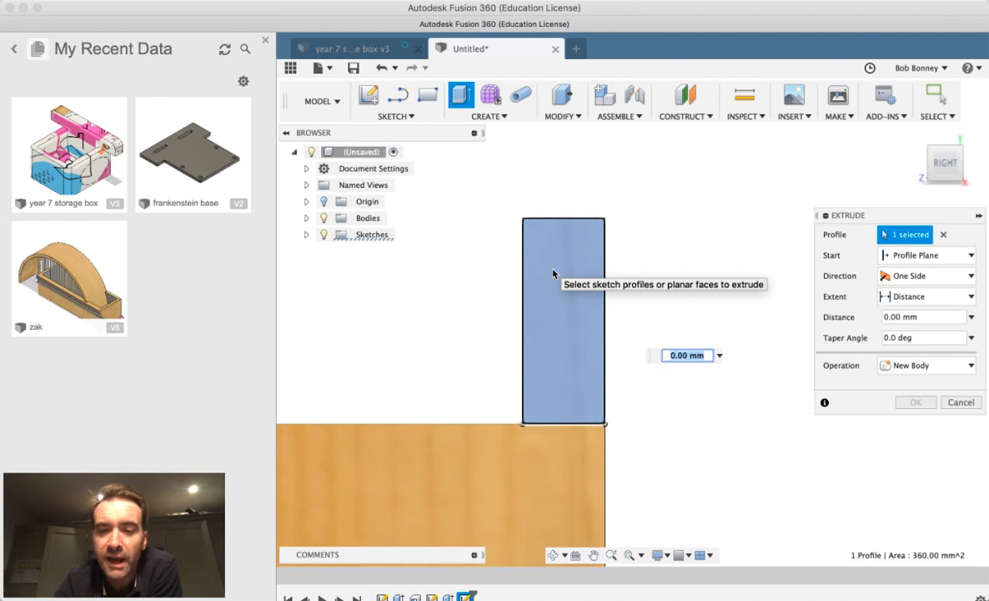
text(25)
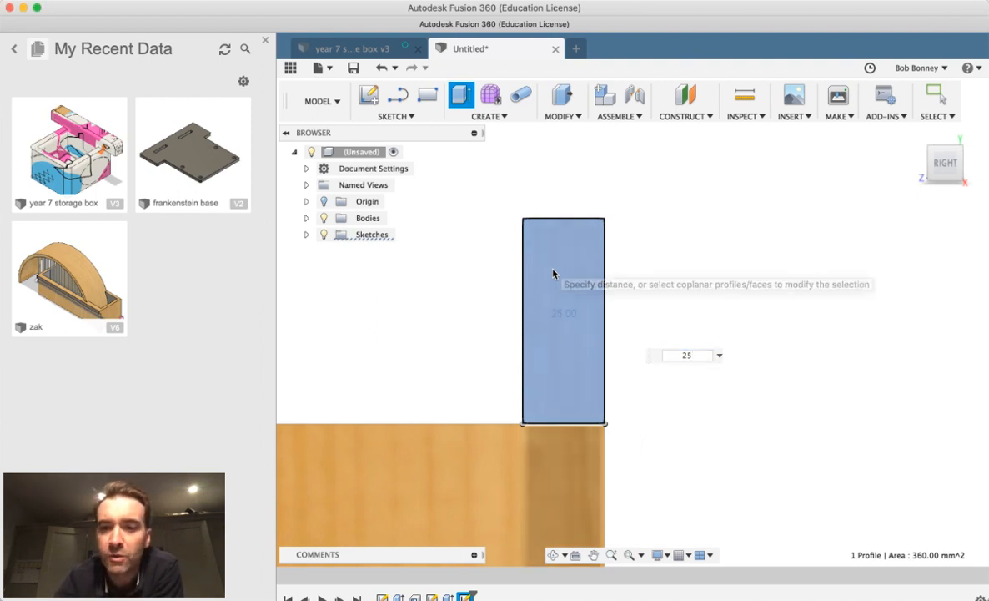
key(Return)
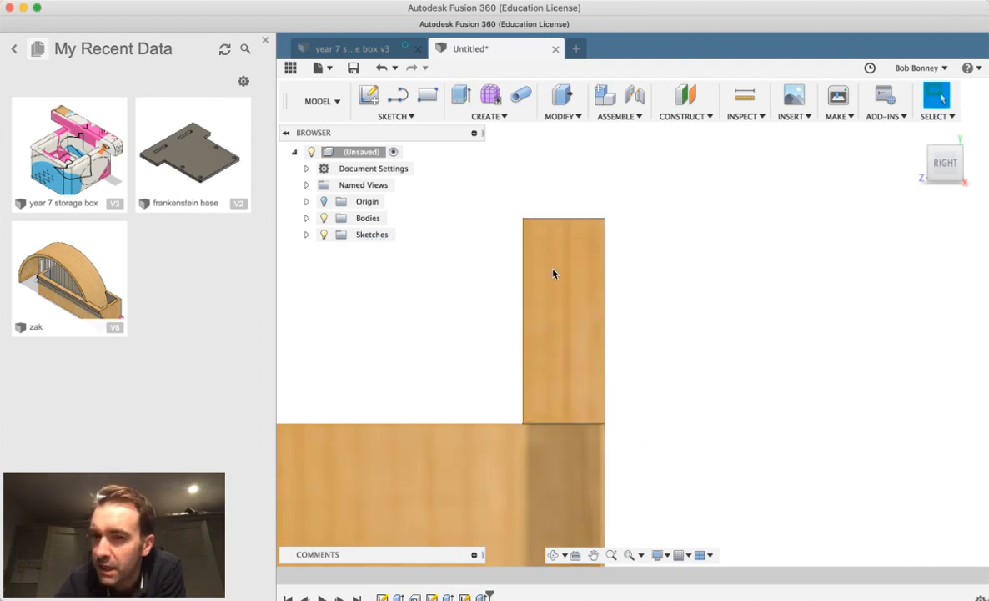
- Sketch a 12 mm horizontal line on the box's left side face, from the raised back's inner corner to the rear edge
click(915, 135)
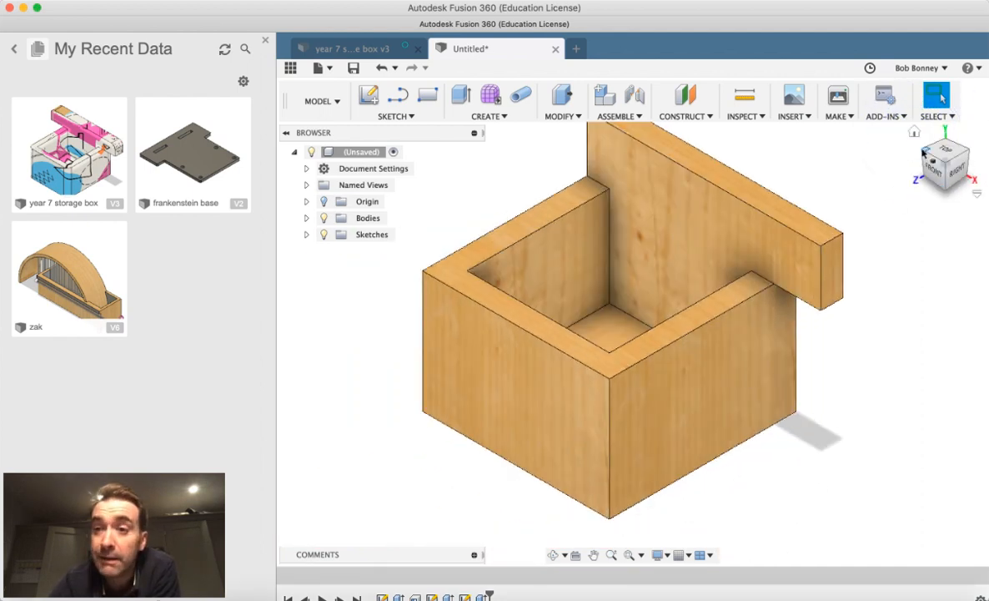
mouse_move(927, 165)
mouse_down()
mouse_move(950, 174)
mouse_move(921, 180)
mouse_move(843, 248)
mouse_up()
drag(958, 170, 826, 273)
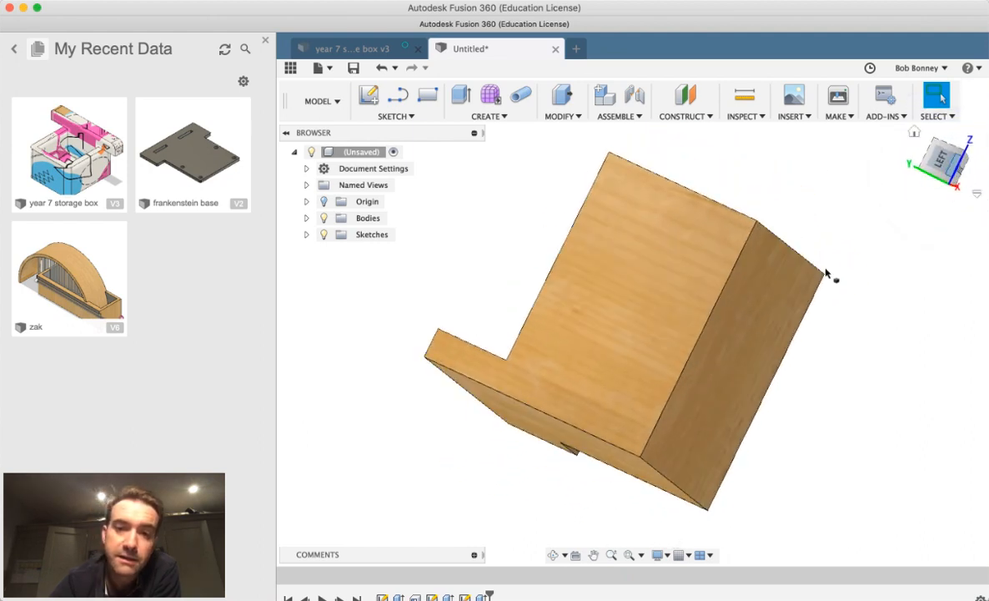
click(612, 273)
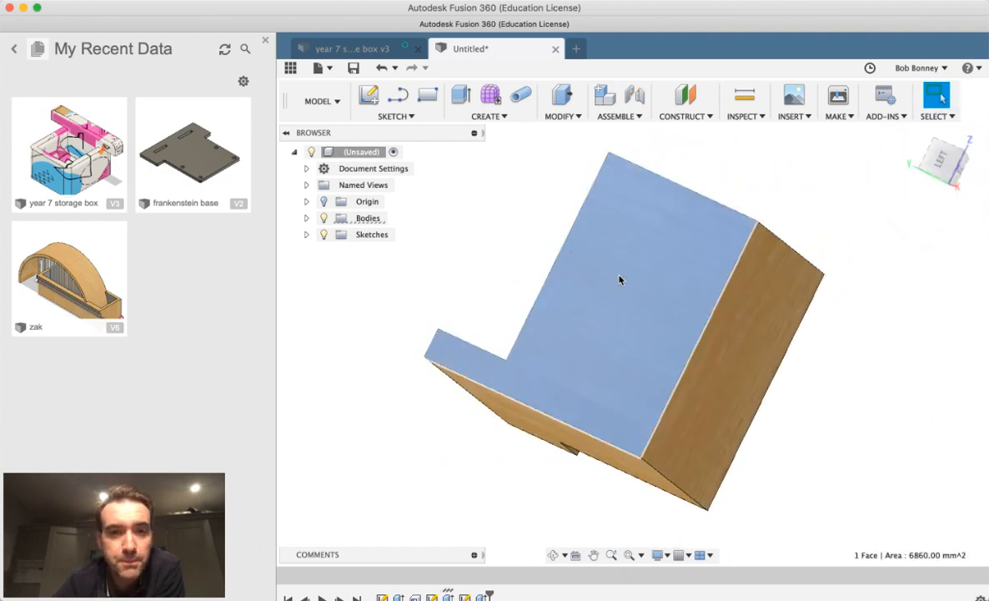
click(400, 100)
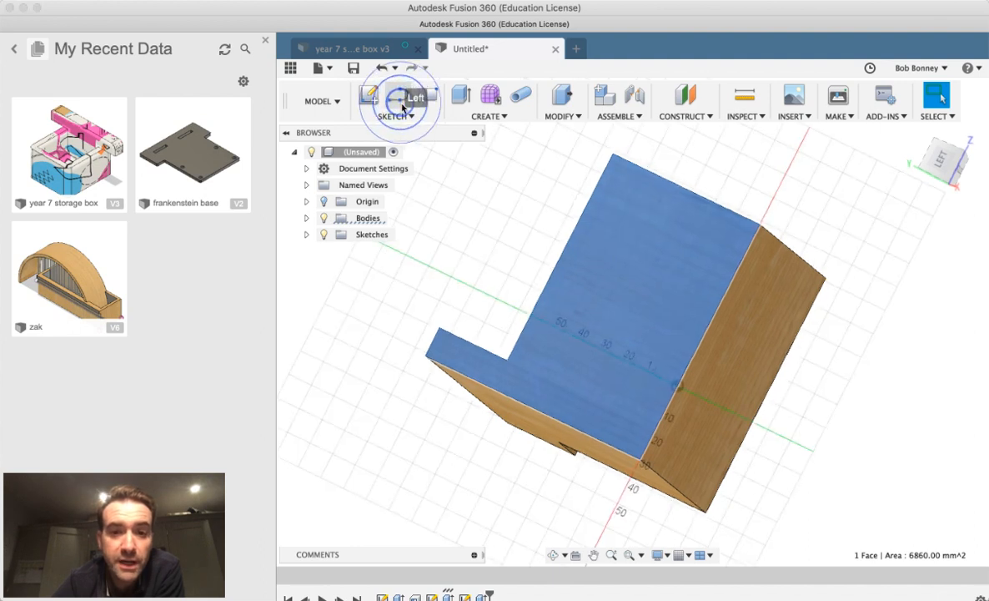
click(488, 322)
click(457, 320)
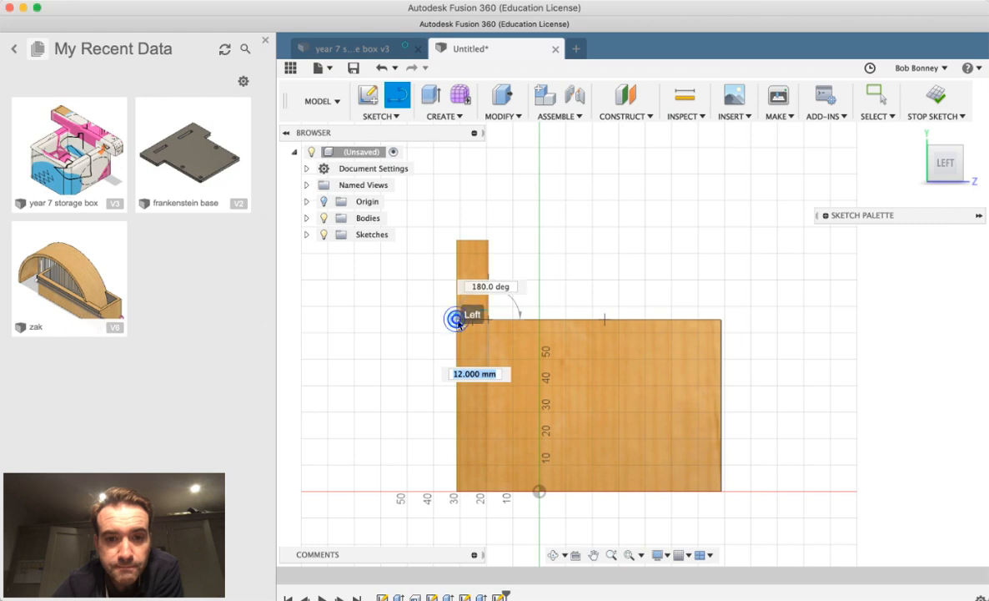
- Extrude the left end profile of the raised back 25 mm outward, joined to the box body
click(431, 94)
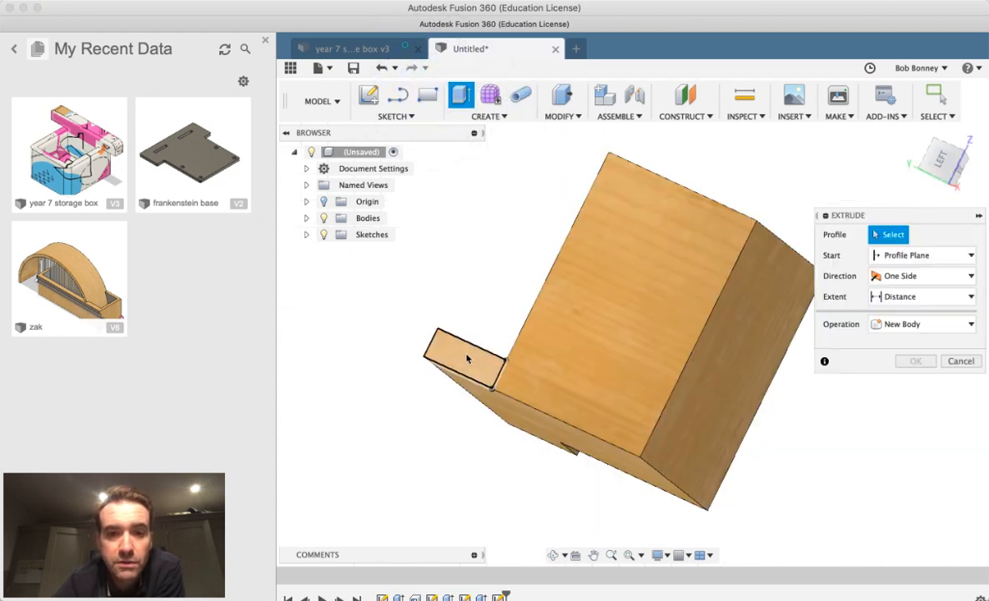
click(468, 360)
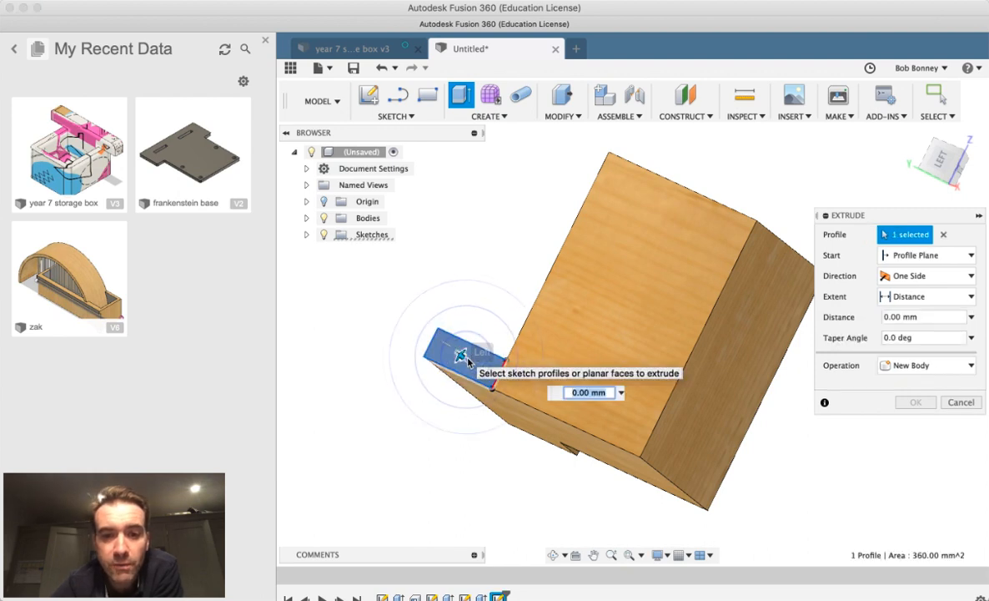
text(25)
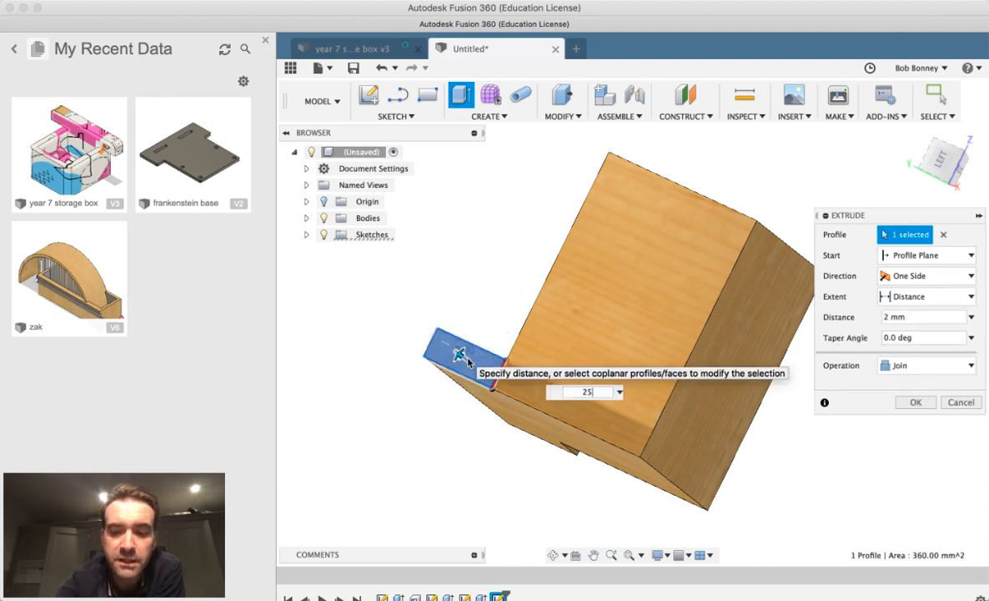
key(Return)
- Thicken the box's back by extruding its whole rear face about 6.4 mm outward, joined to the body
click(914, 132)
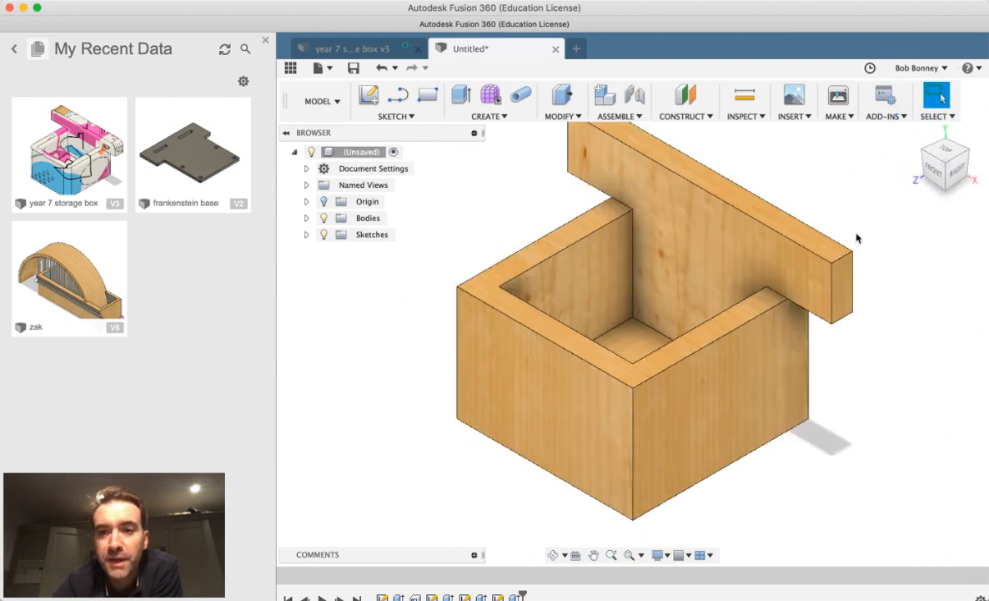
scroll(839, 243, up, 5)
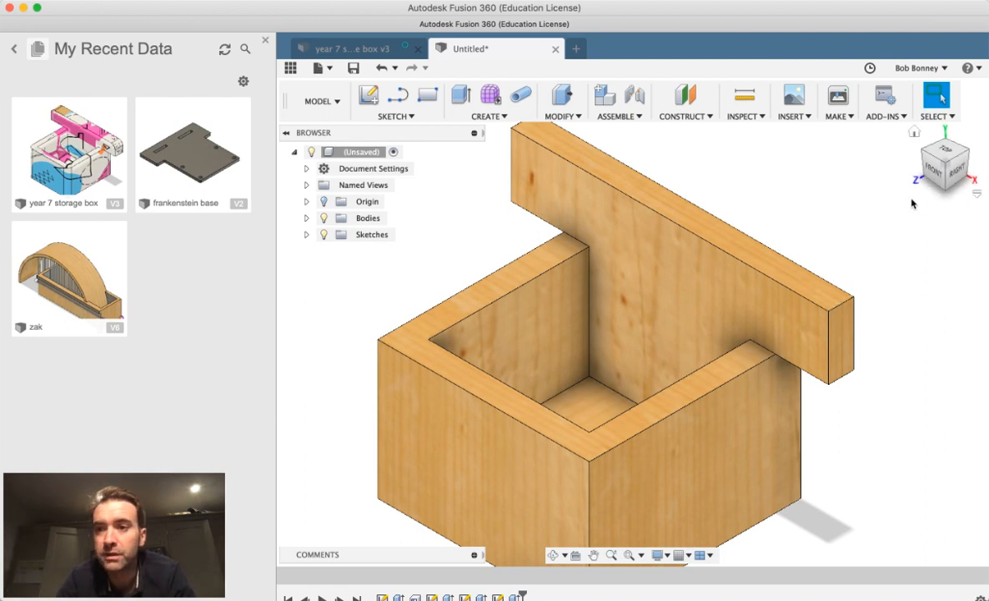
mouse_move(950, 180)
mouse_down()
mouse_move(842, 158)
mouse_move(707, 79)
mouse_up()
mouse_move(867, 182)
mouse_down()
mouse_move(889, 166)
mouse_move(876, 197)
mouse_up()
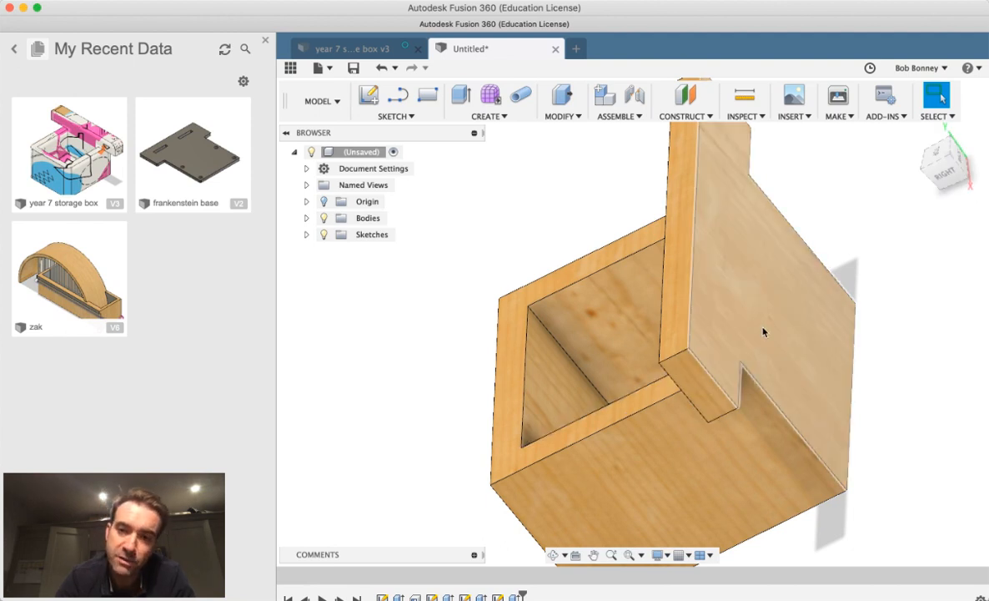
click(784, 324)
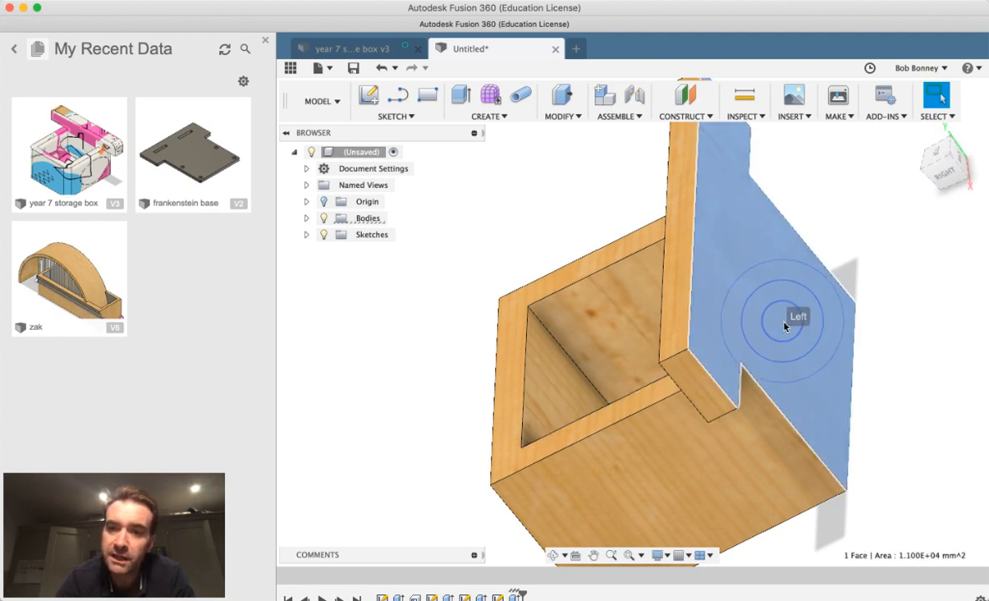
click(463, 97)
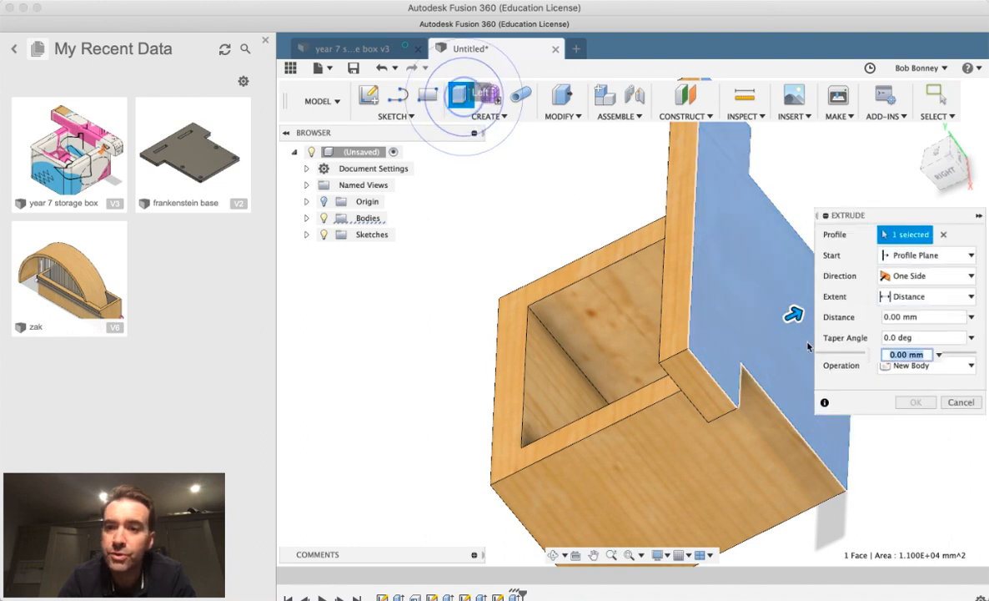
mouse_move(798, 312)
mouse_down()
mouse_move(789, 311)
mouse_move(814, 307)
mouse_up()
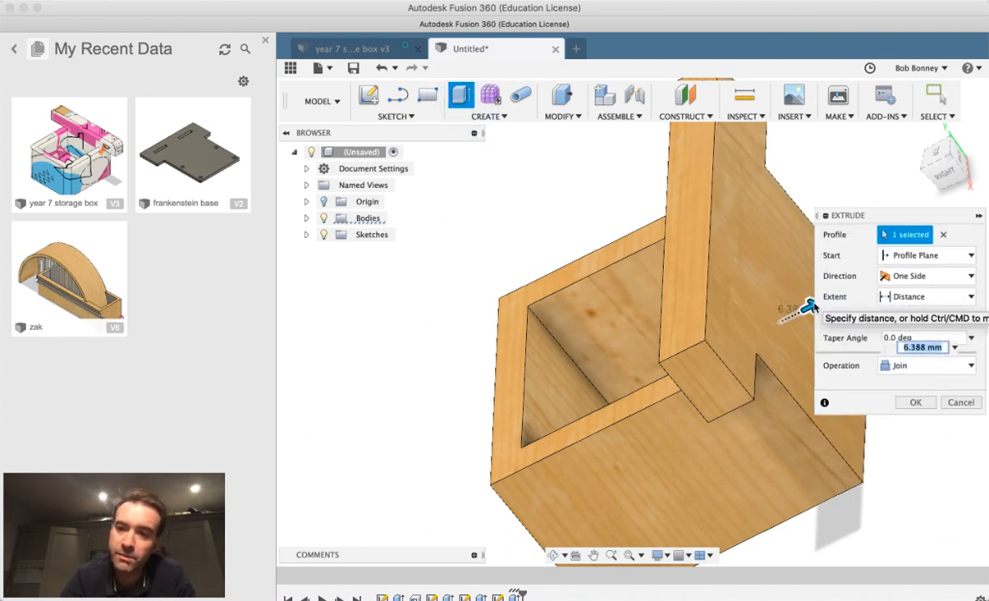
click(932, 407)
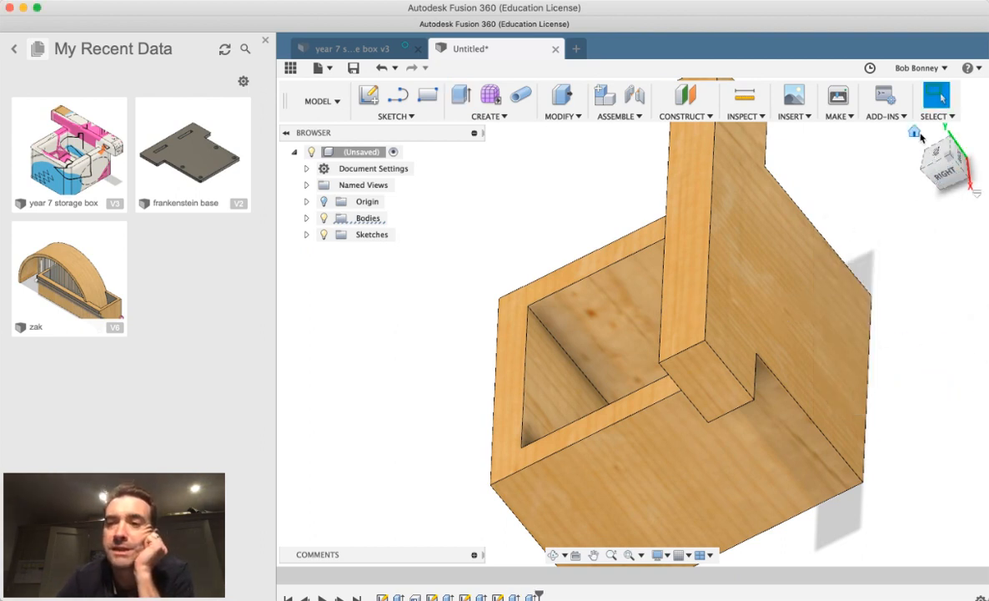
- Fillet the upper edge at the right end of the raised back with a 10 mm radius
click(916, 132)
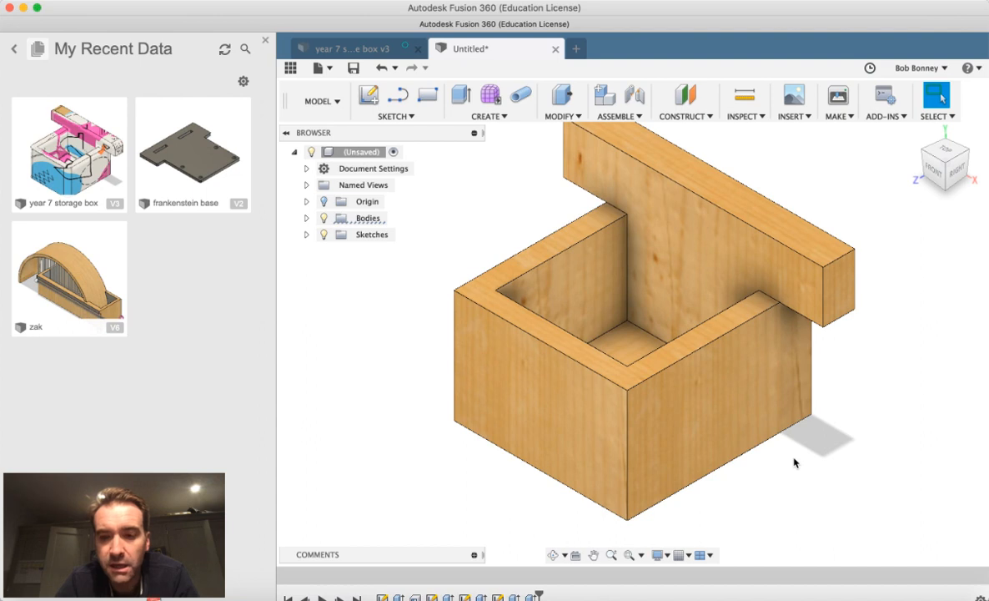
key(f)
drag(547, 239, 322, 183)
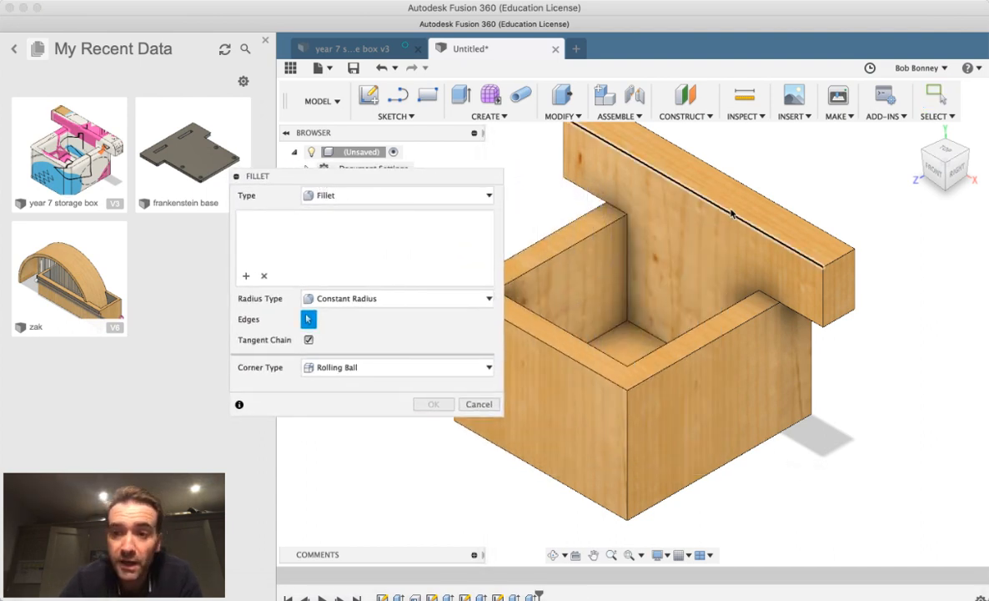
click(837, 260)
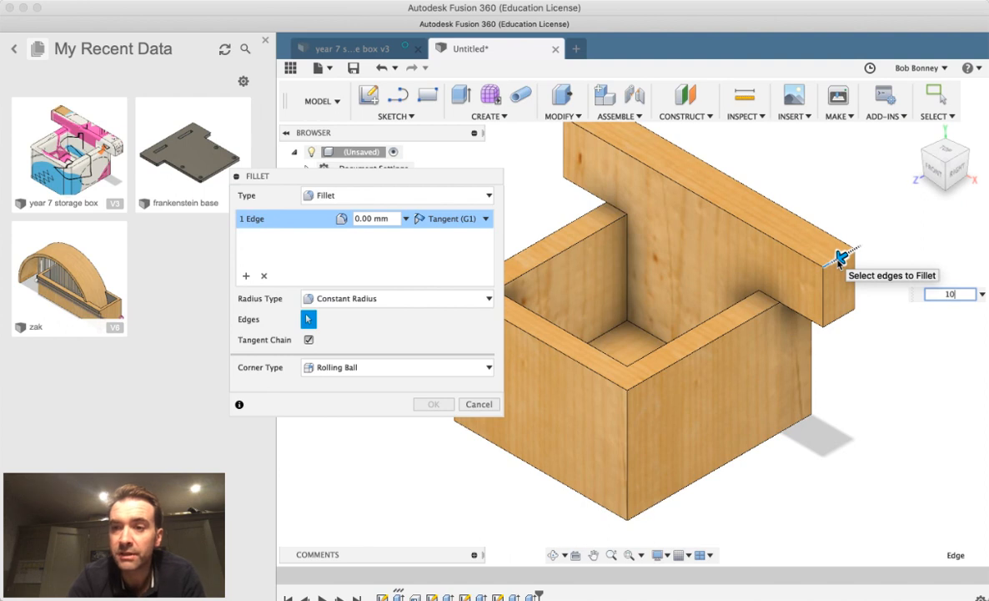
text(10)
key(Return)
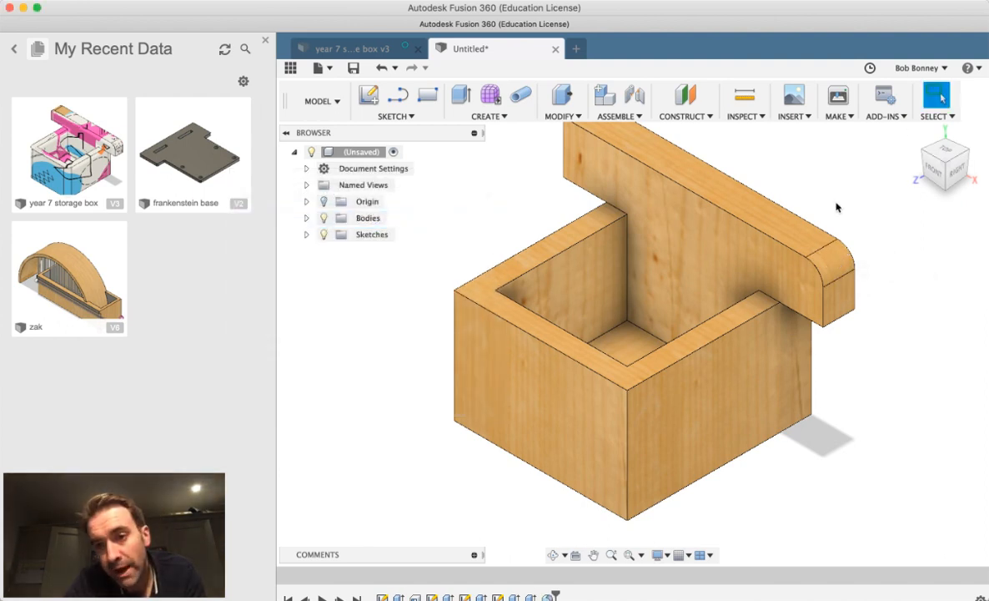
- Fillet the upper edge at the left end of the raised back with a 10 mm radius
scroll(845, 224, up, 3)
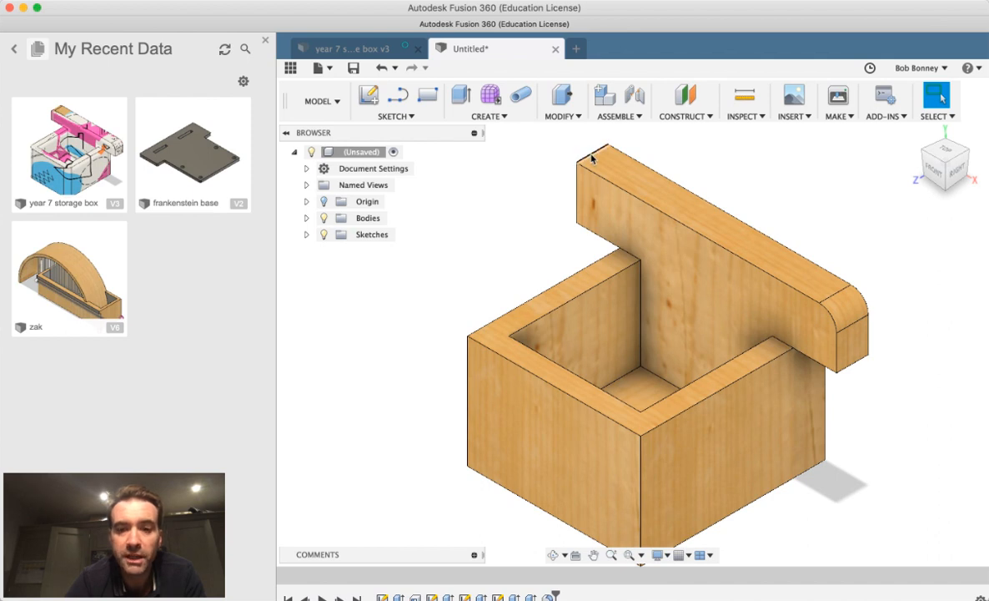
click(595, 156)
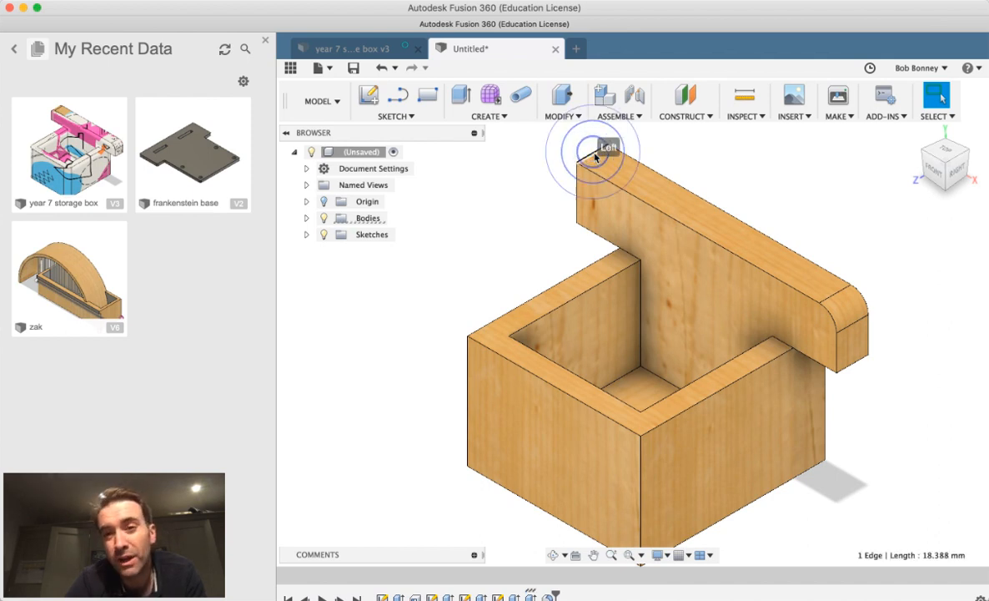
key(f)
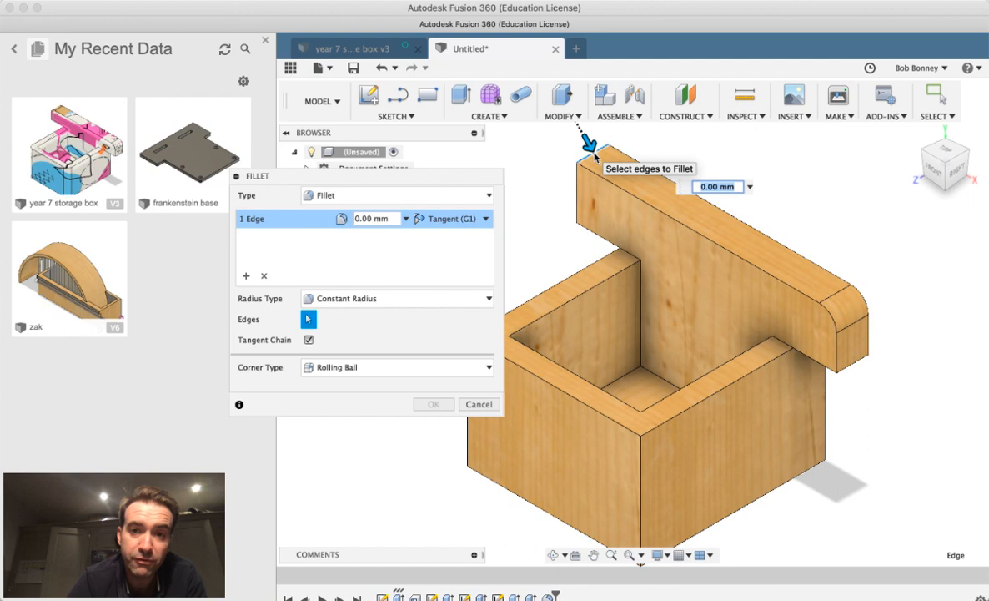
text(10)
key(Return)
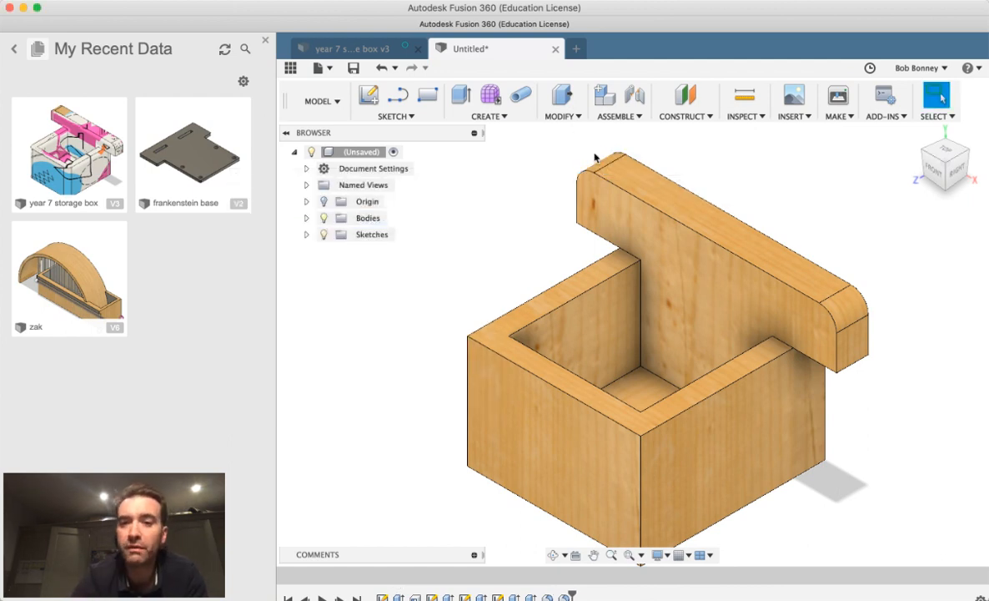
- Fillet the box's vertical corner edge between the front and right faces with a 5 mm radius
click(640, 469)
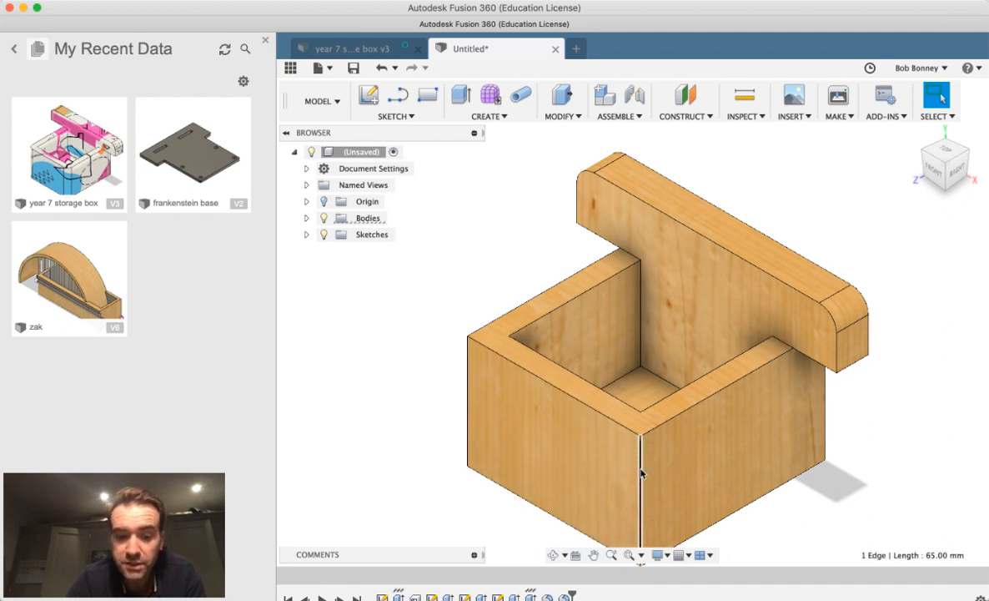
key(f)
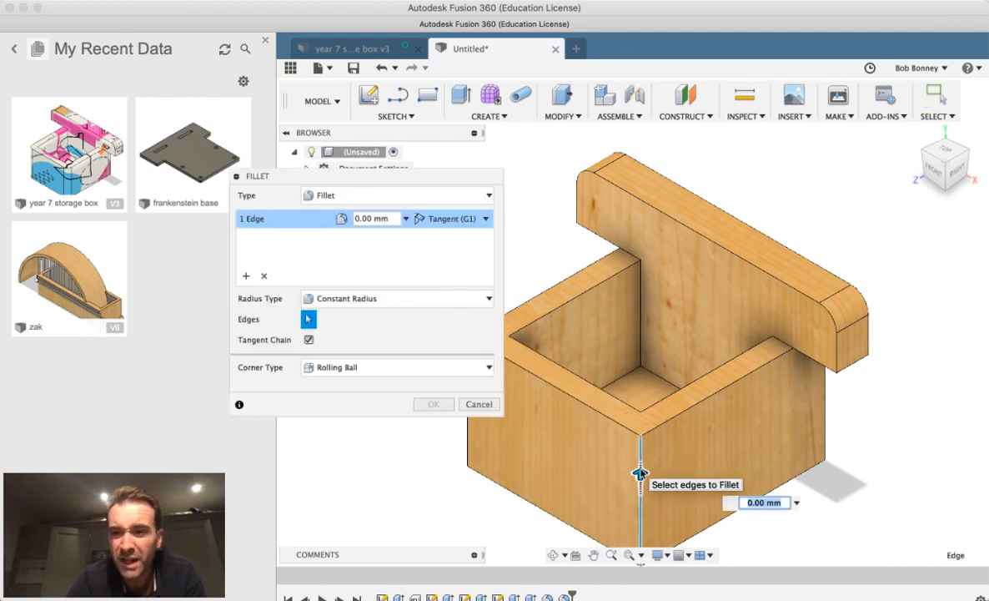
text(2)
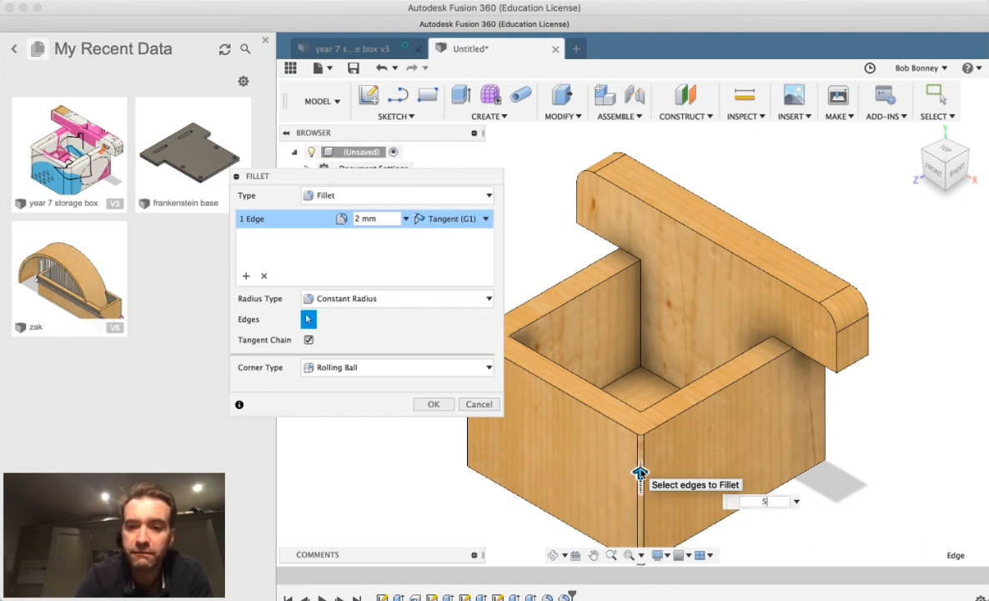
key(Return)
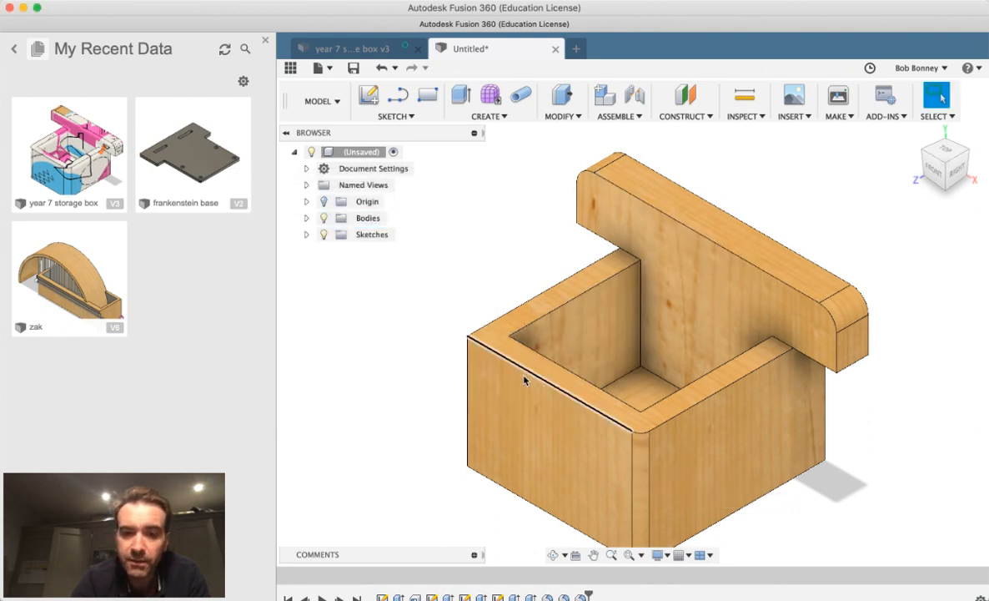
- Fillet the box's vertical corner edge between the front and left faces with a 5 mm radius
key(f)
click(470, 433)
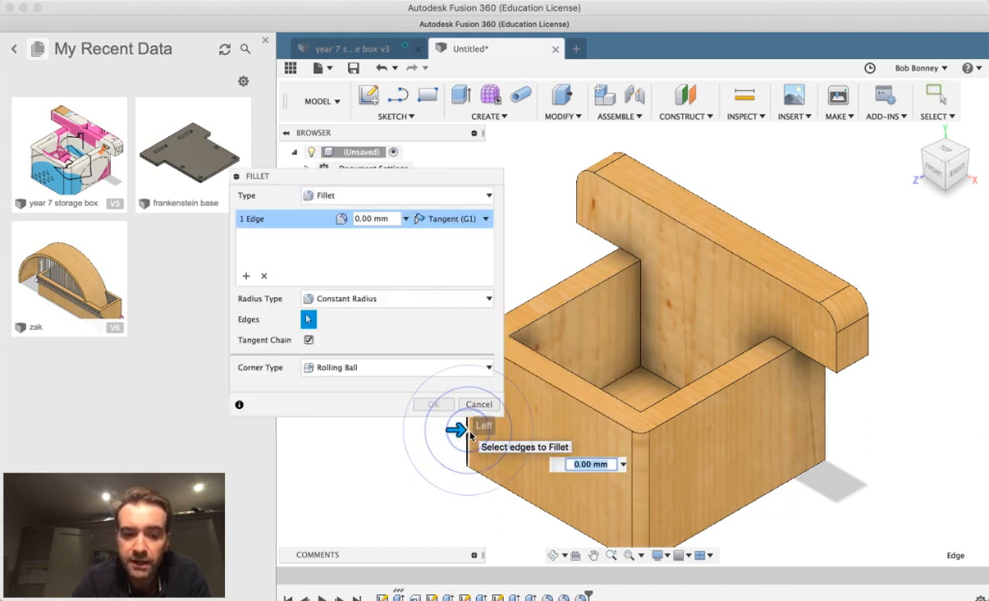
text(5)
key(Return)
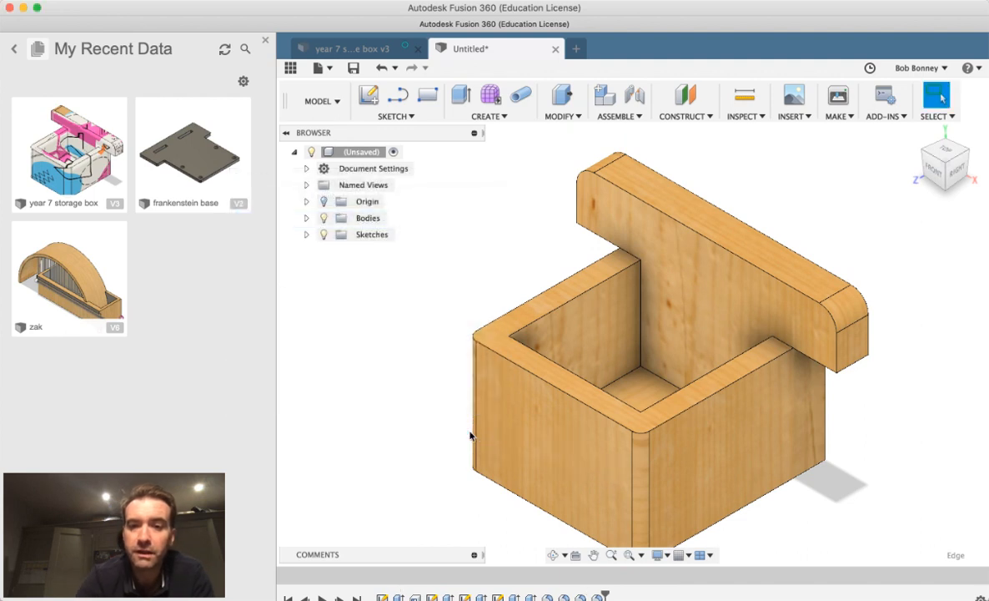
- Switch the box design from the Model workspace to the Render workspace
scroll(965, 383, down, 3)
scroll(965, 384, right, 4)
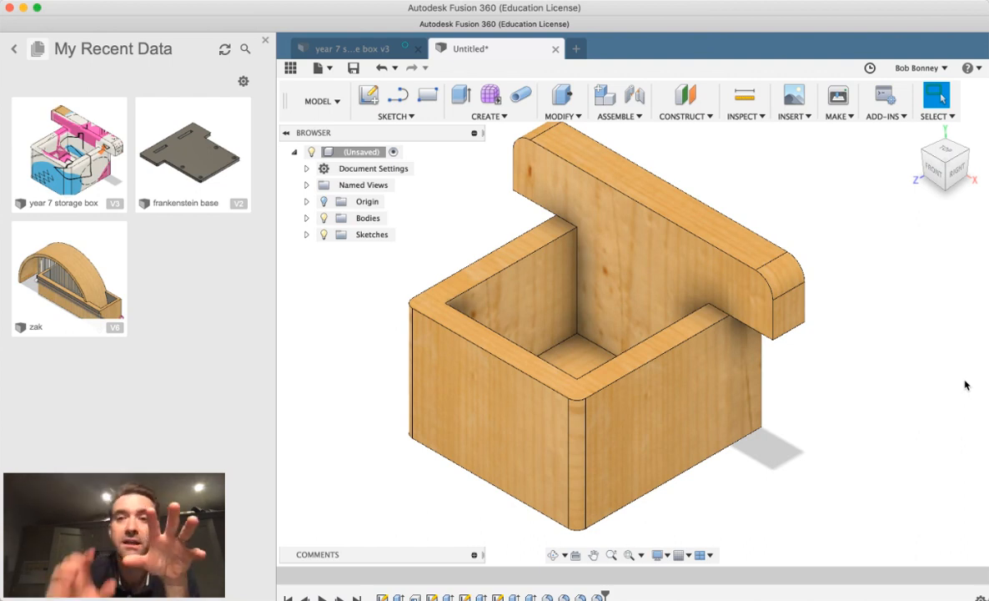
click(322, 101)
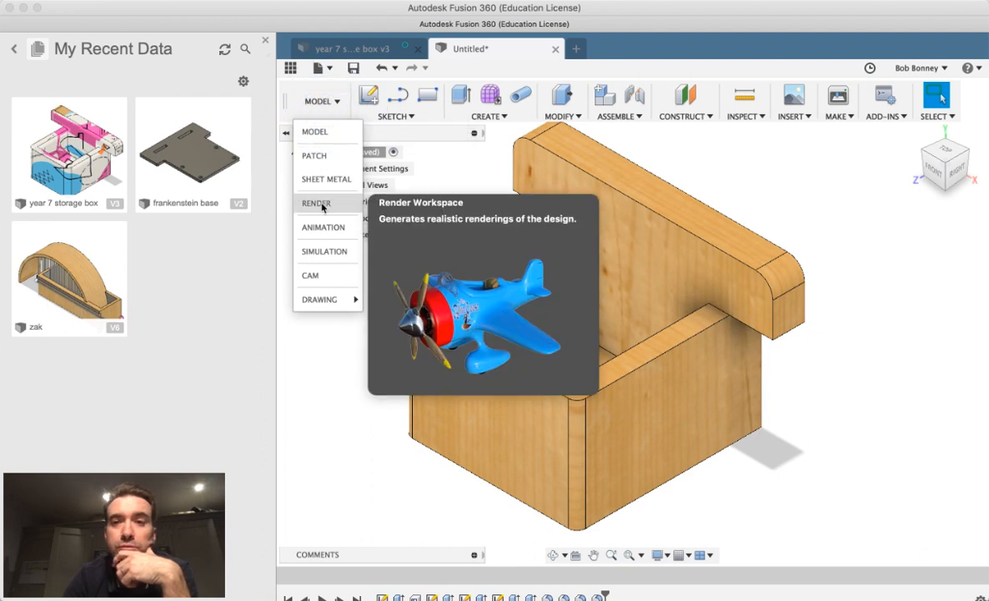
click(317, 203)
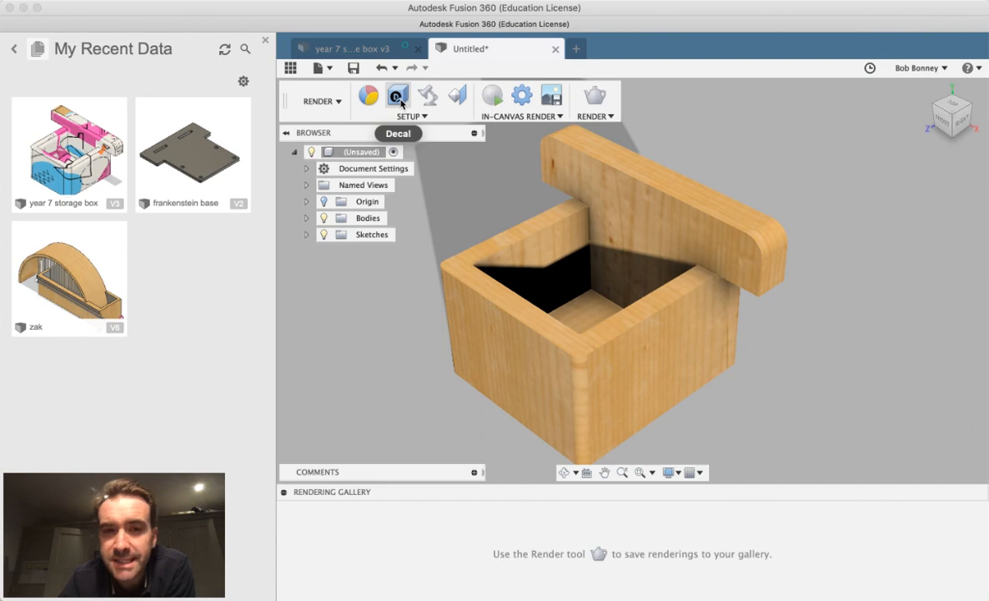
- Place the memphis image as a decal on the box's right outer face at 100 opacity and the default scale
click(400, 100)
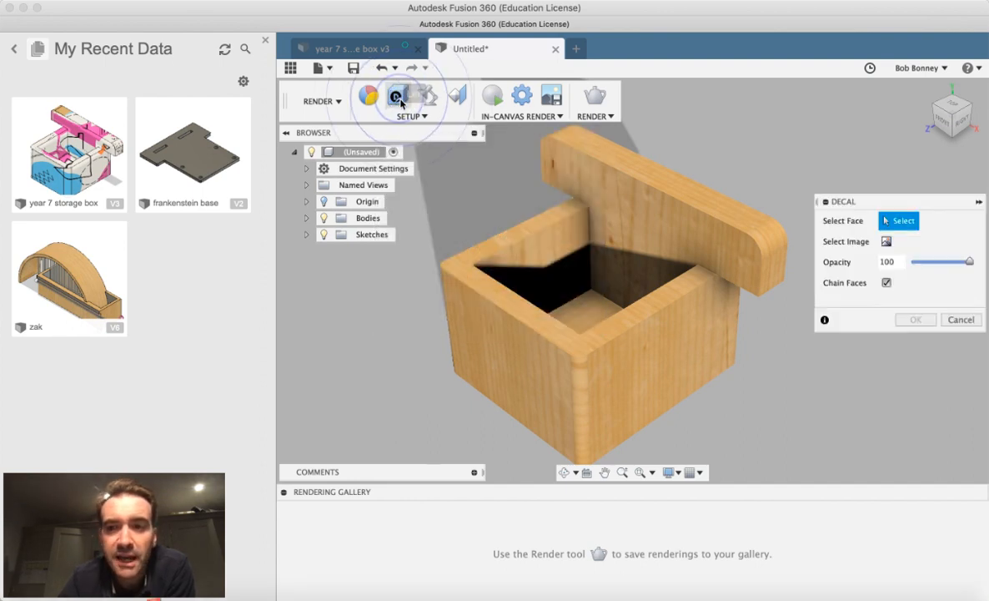
drag(893, 208, 883, 197)
click(879, 235)
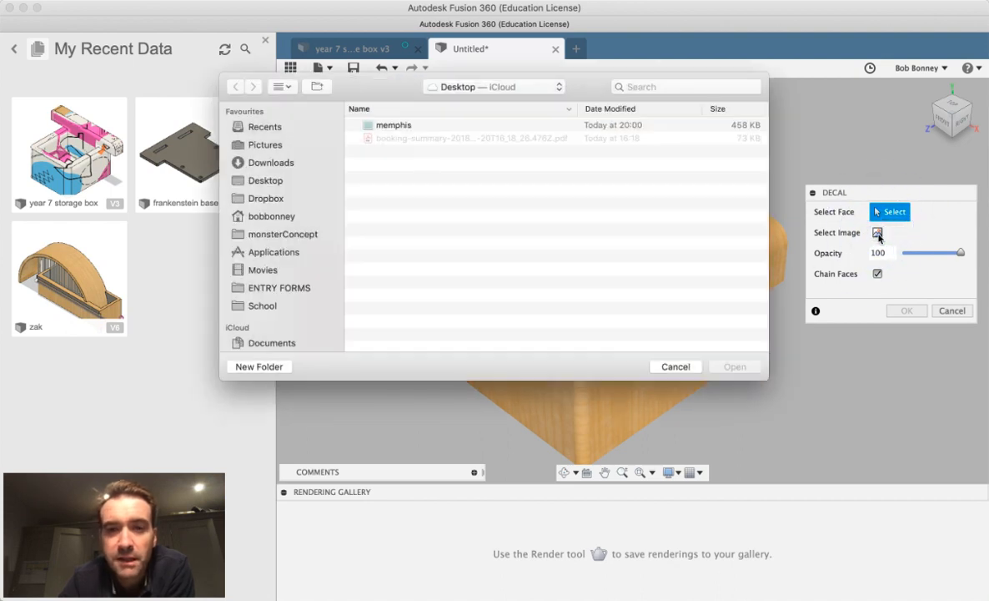
click(386, 124)
click(735, 367)
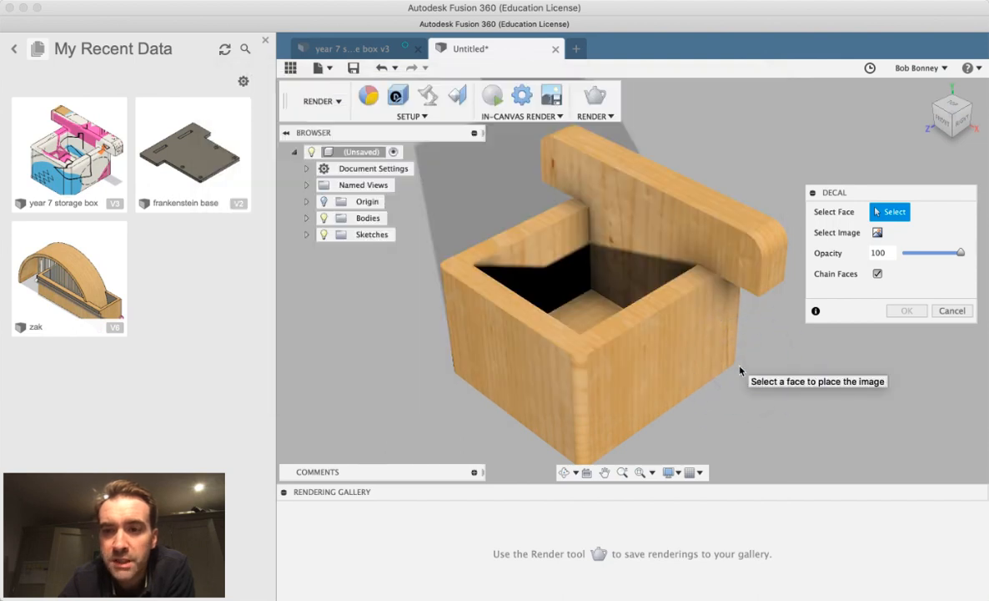
click(635, 381)
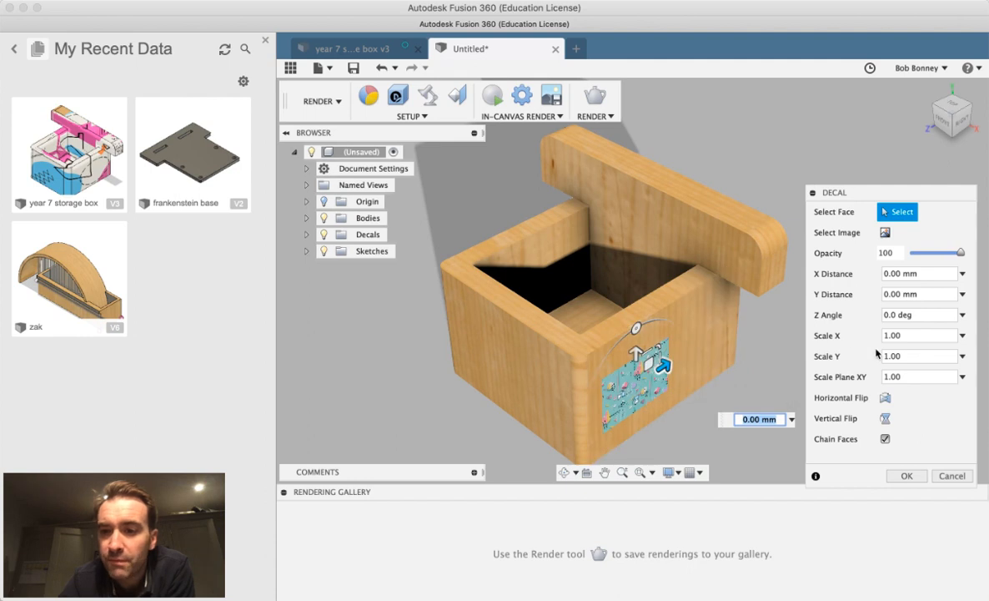
click(905, 475)
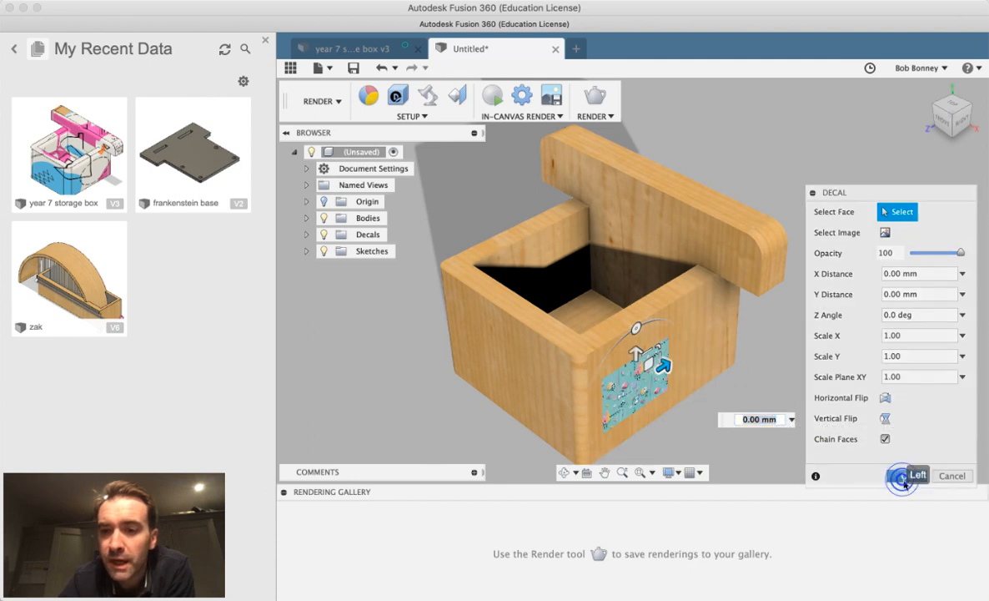
- Reopen the memphis decal for editing and set its Scale X to 3
click(657, 377)
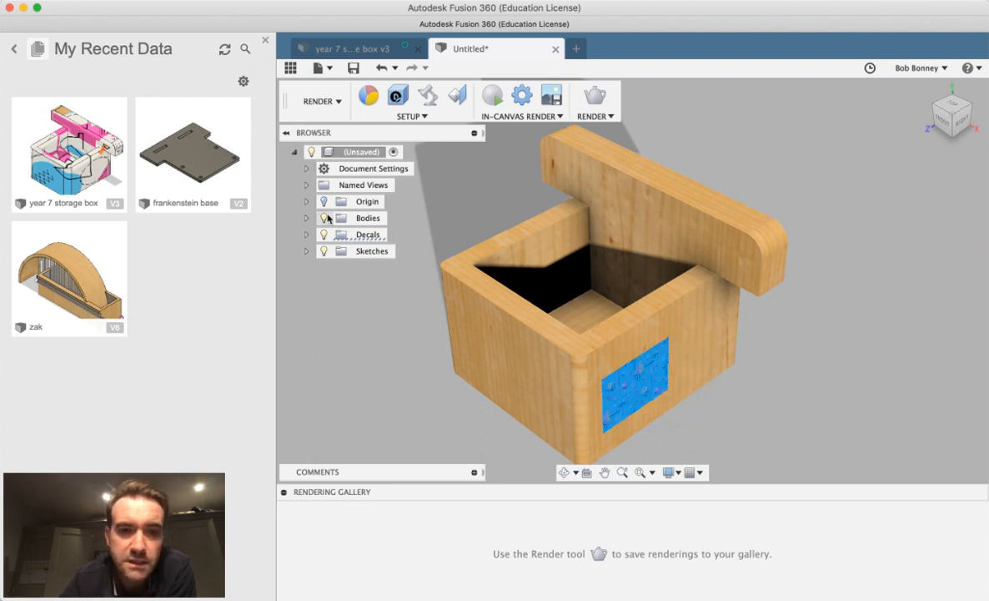
click(306, 235)
click(384, 251)
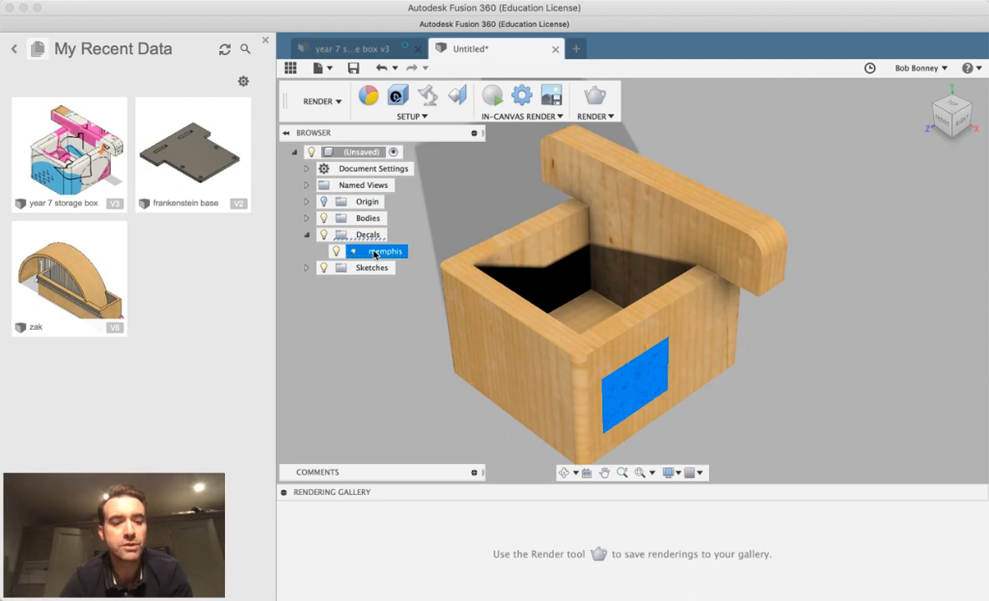
right_click(333, 252)
click(392, 261)
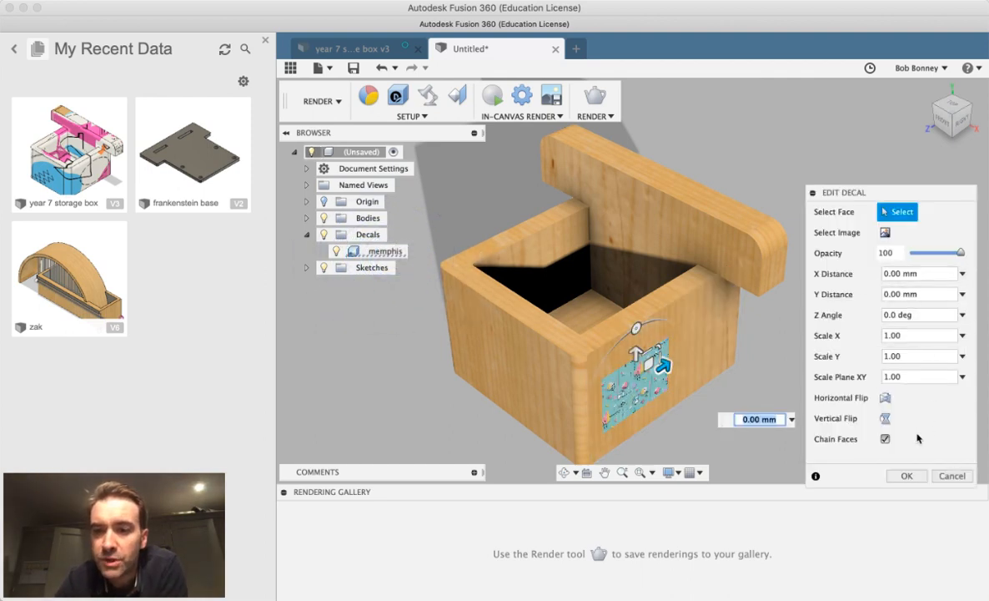
click(894, 334)
text(3)
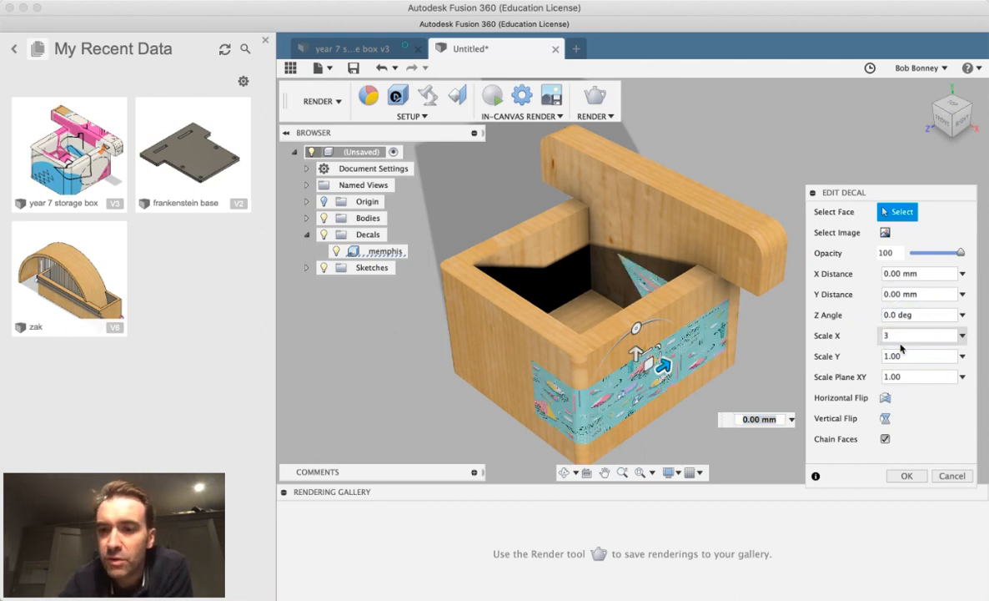
- Enlarge the memphis decal by setting Scale X and Scale Y to 5 and Scale Plane XY to 2
click(876, 357)
text(5)
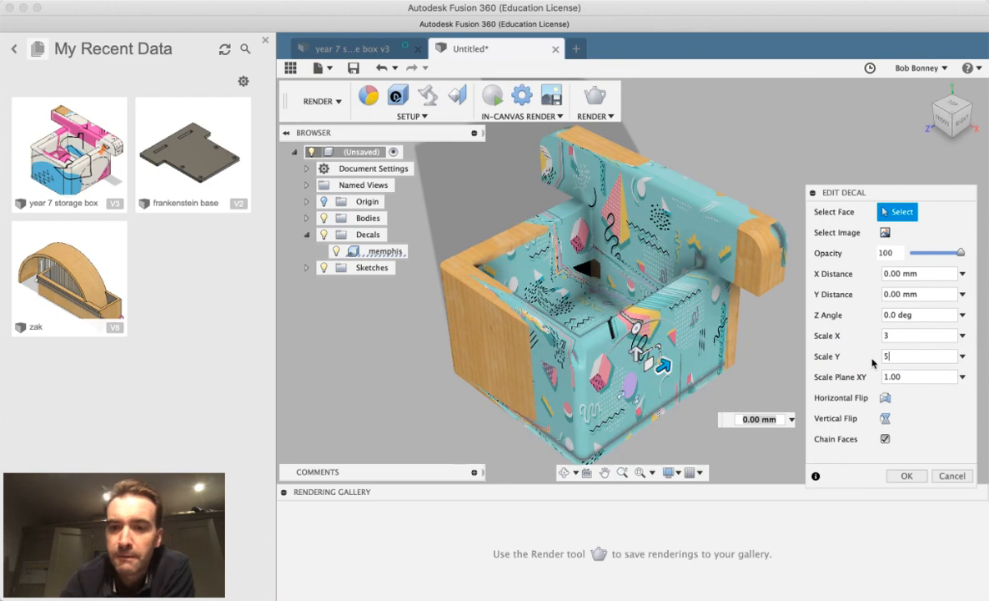
click(875, 335)
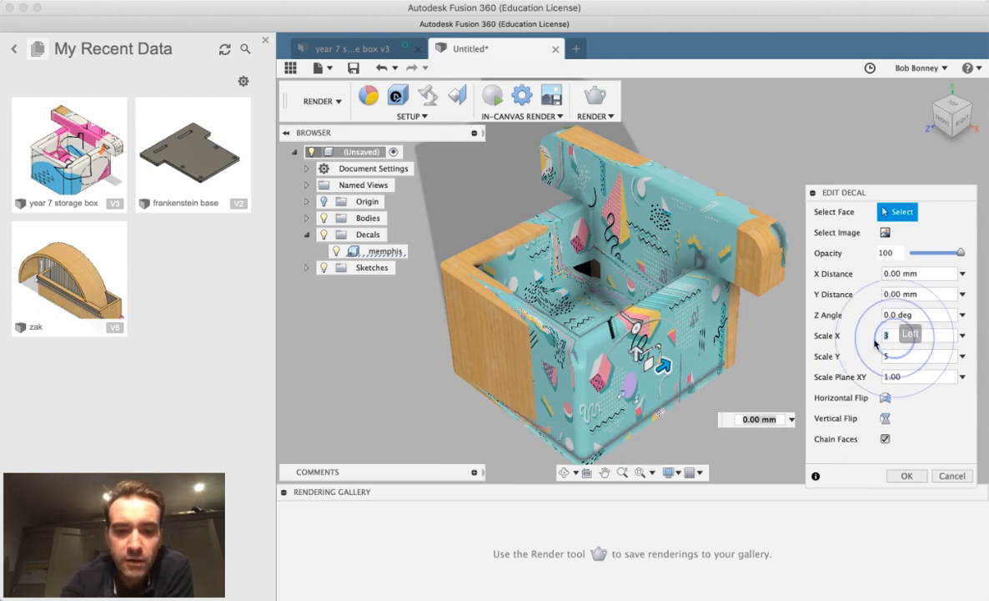
text(5)
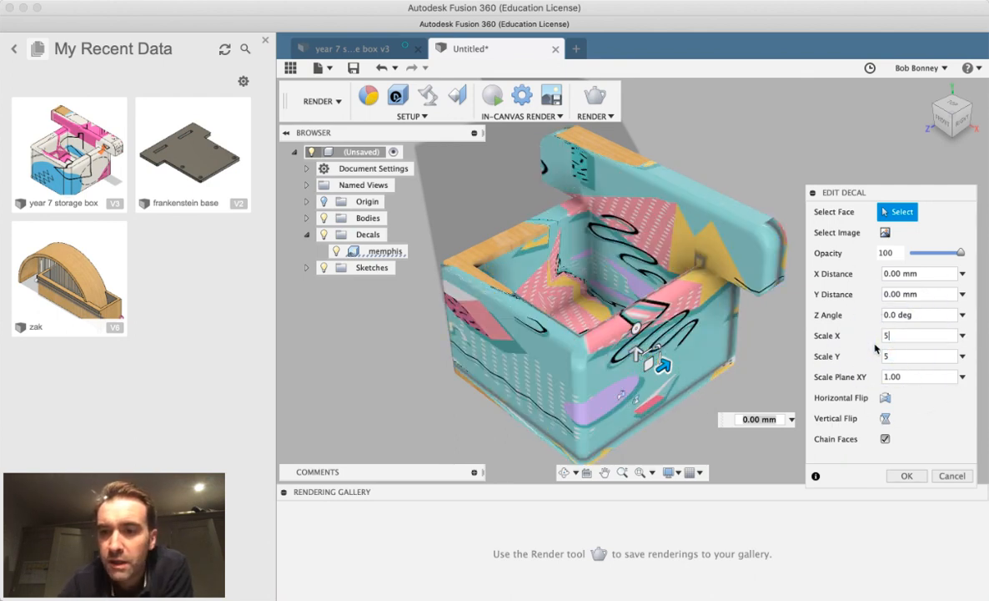
click(876, 376)
text(2)
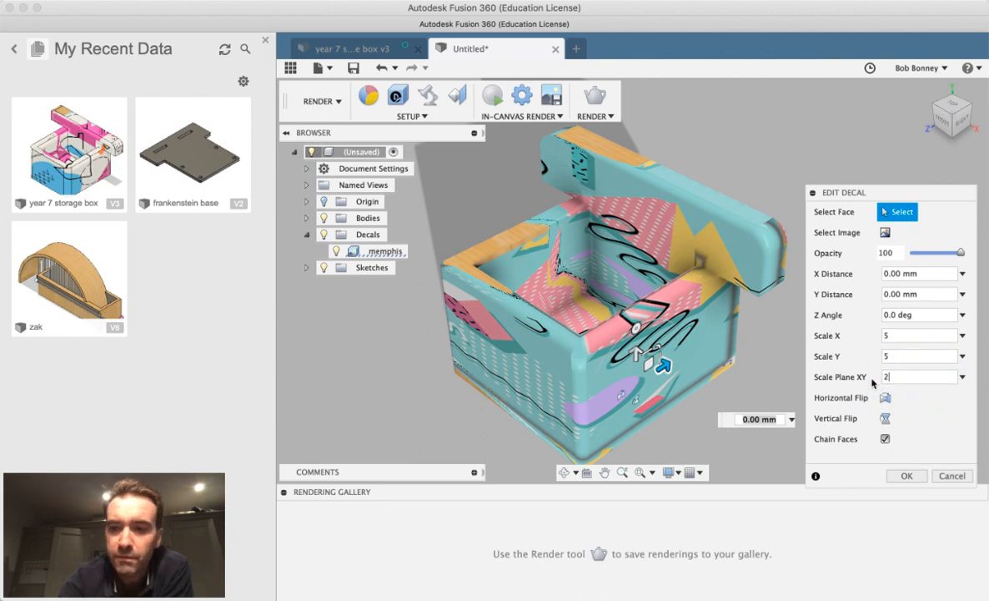
- Set the memphis decal's Scale Y to 4 and its Scale X to 3
click(881, 356)
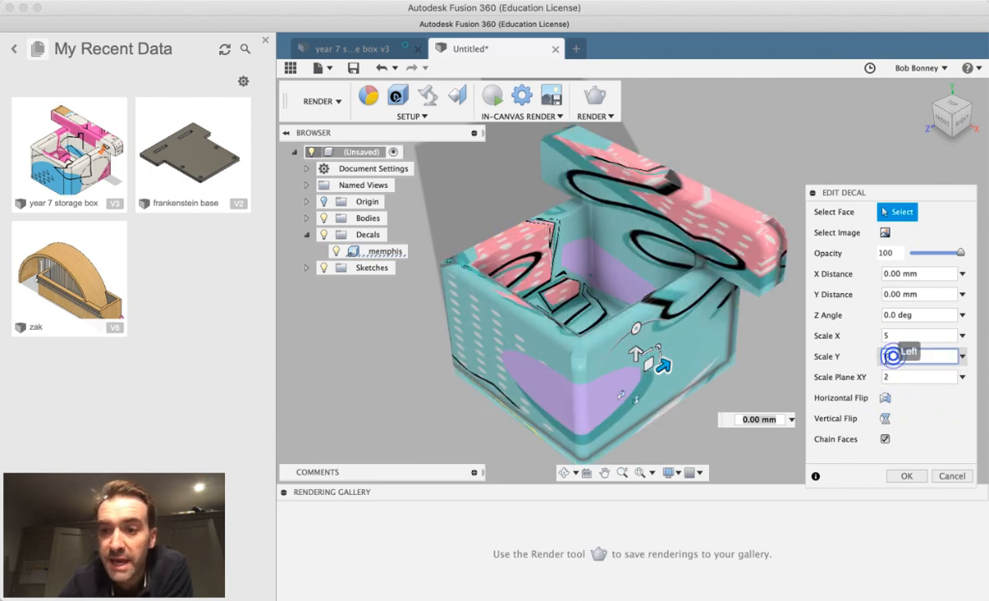
text(4)
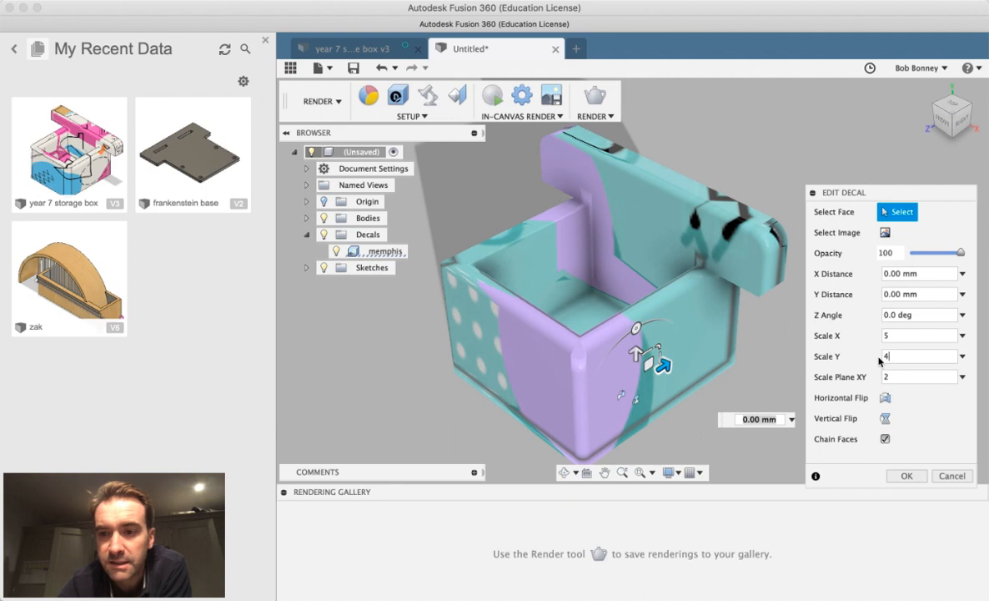
click(881, 335)
text(3)
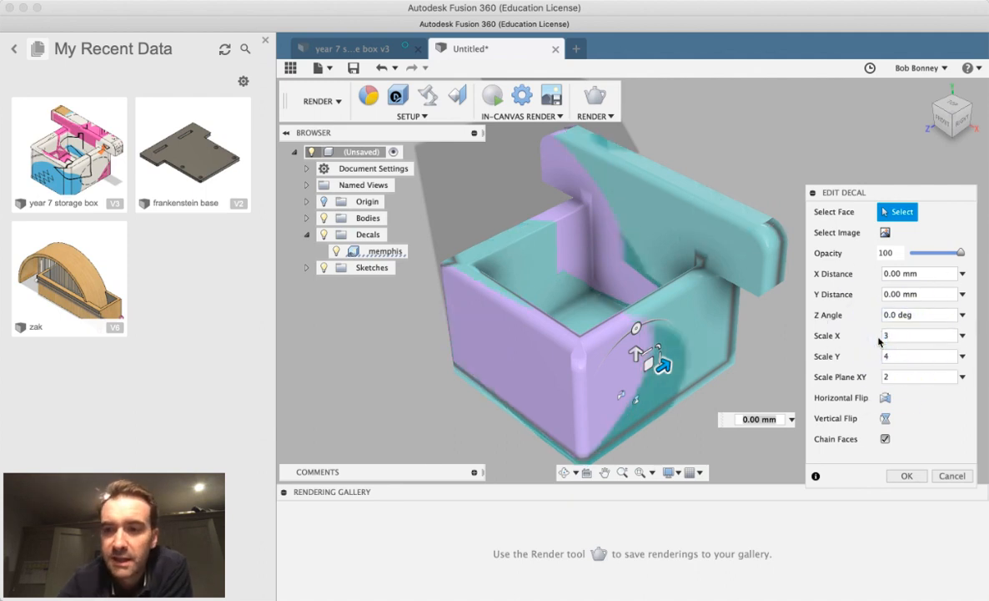
- Reduce the memphis decal's opacity to 89 and flip it horizontally
drag(961, 252, 956, 253)
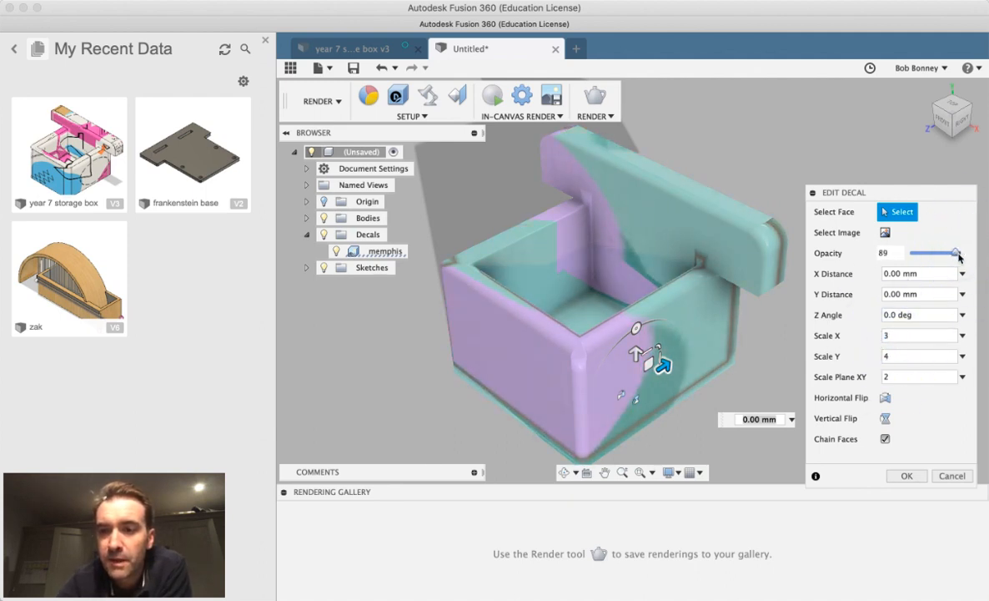
click(884, 398)
- Try a Scale X of 6 on the decal, set both Scale X and Scale Y to 1, and accept the edit
click(883, 335)
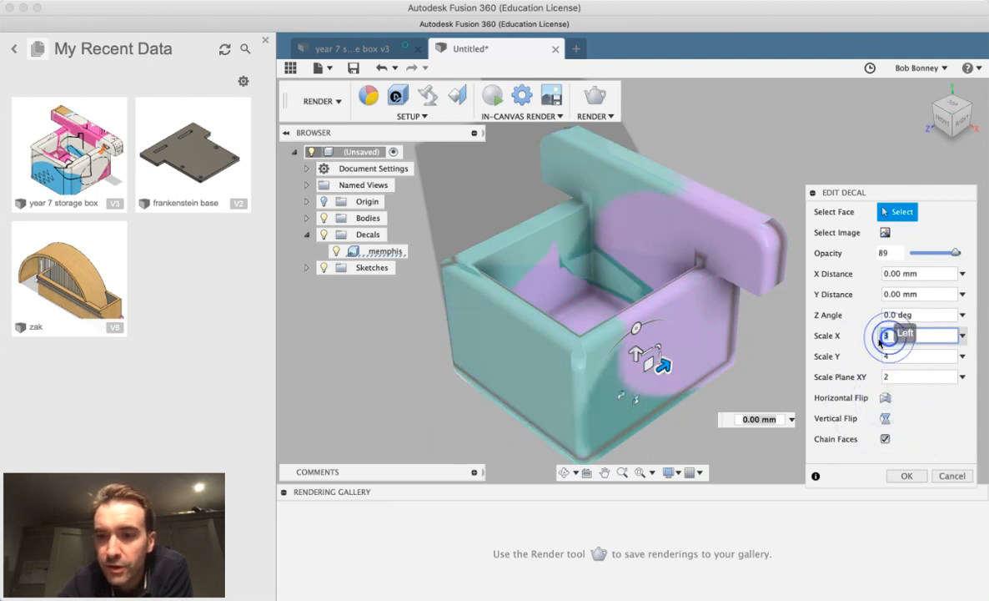
text(6)
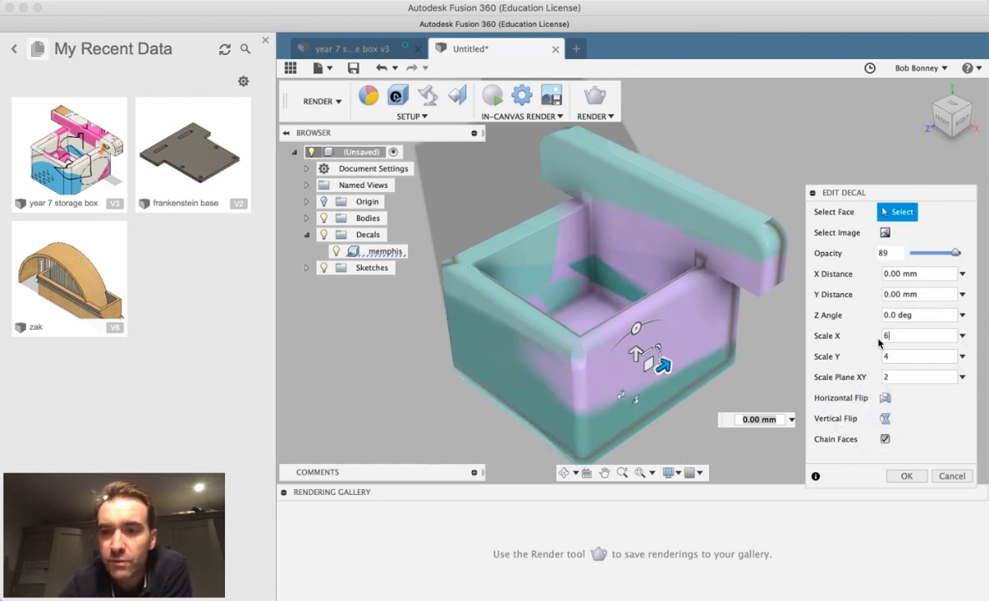
text(1)
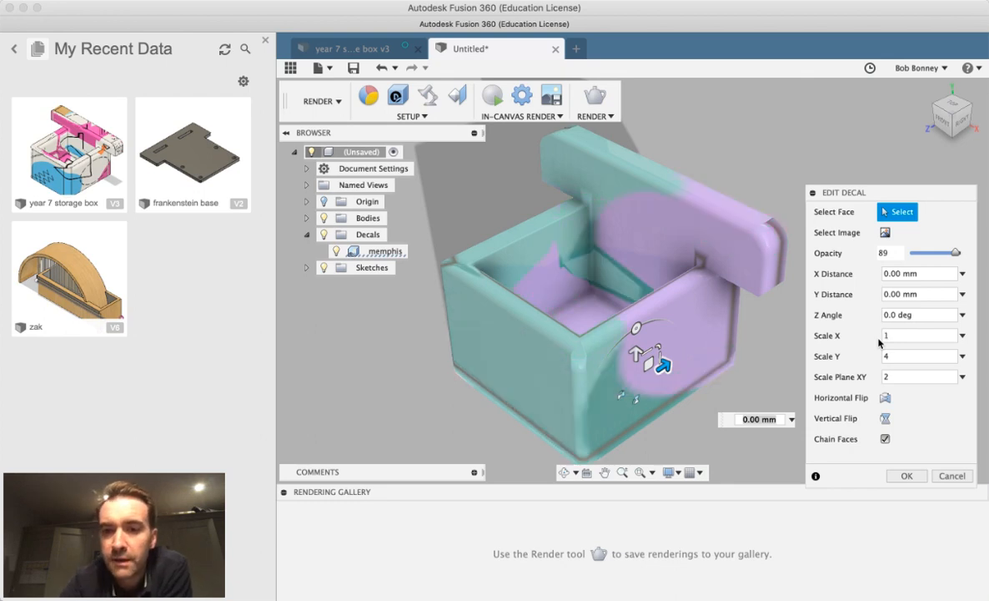
click(904, 356)
text(1)
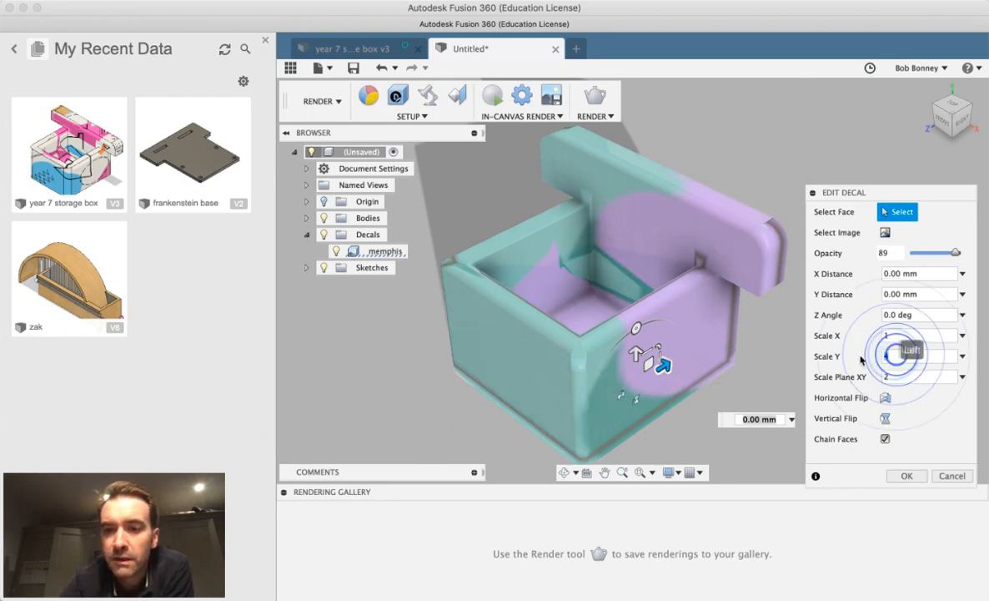
click(895, 377)
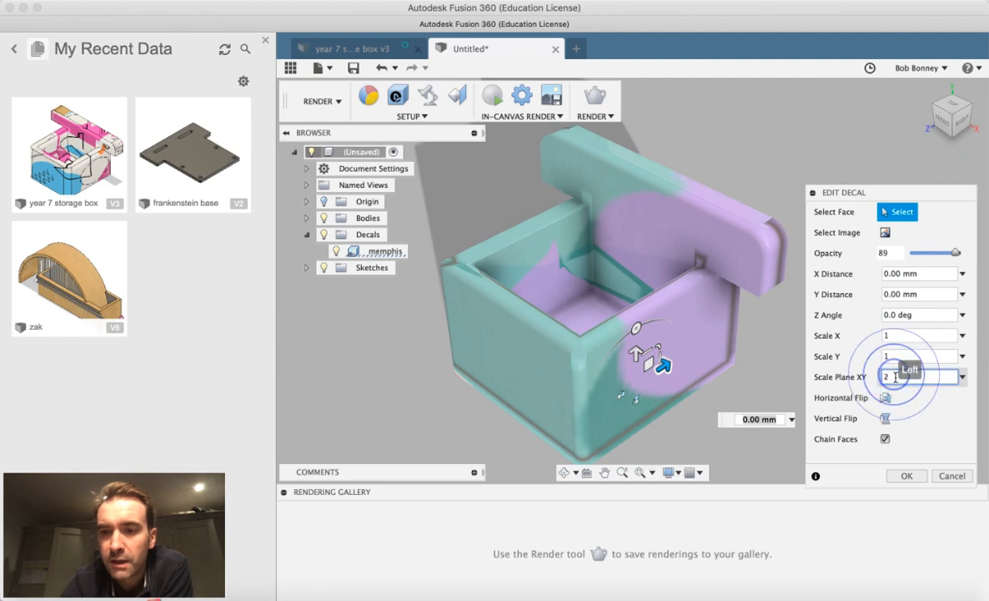
click(909, 475)
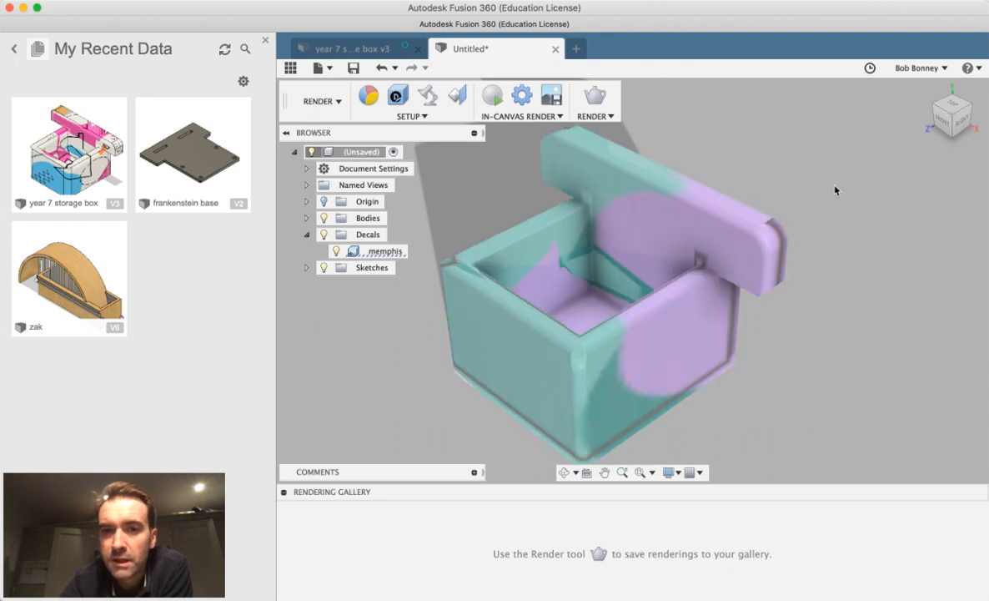
click(951, 125)
mouse_move(952, 130)
mouse_down()
mouse_move(933, 103)
mouse_move(905, 125)
mouse_up()
click(928, 90)
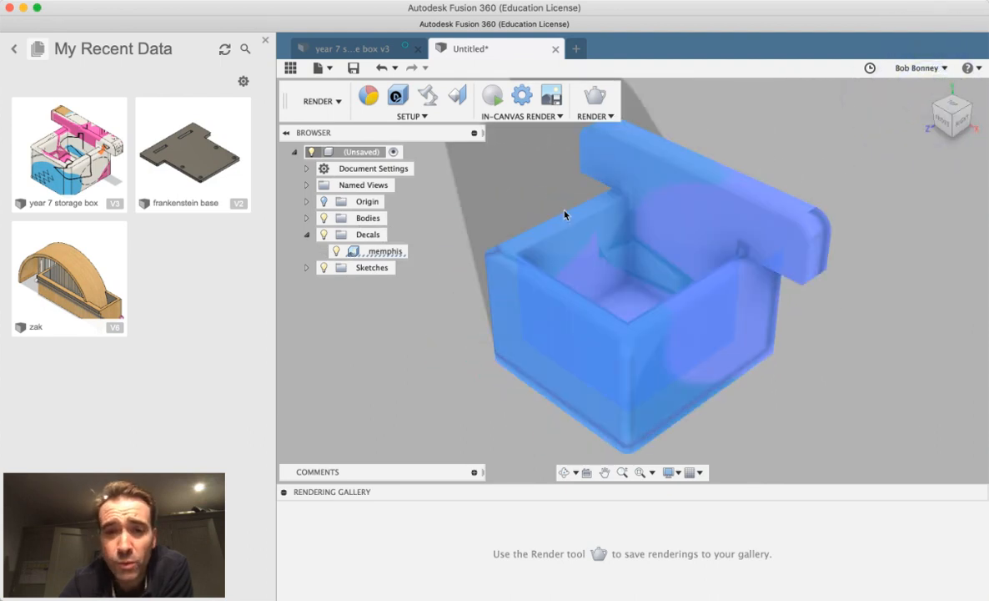
- Set the scene's solid background color to white with RGB values 255, 255, 255
click(428, 96)
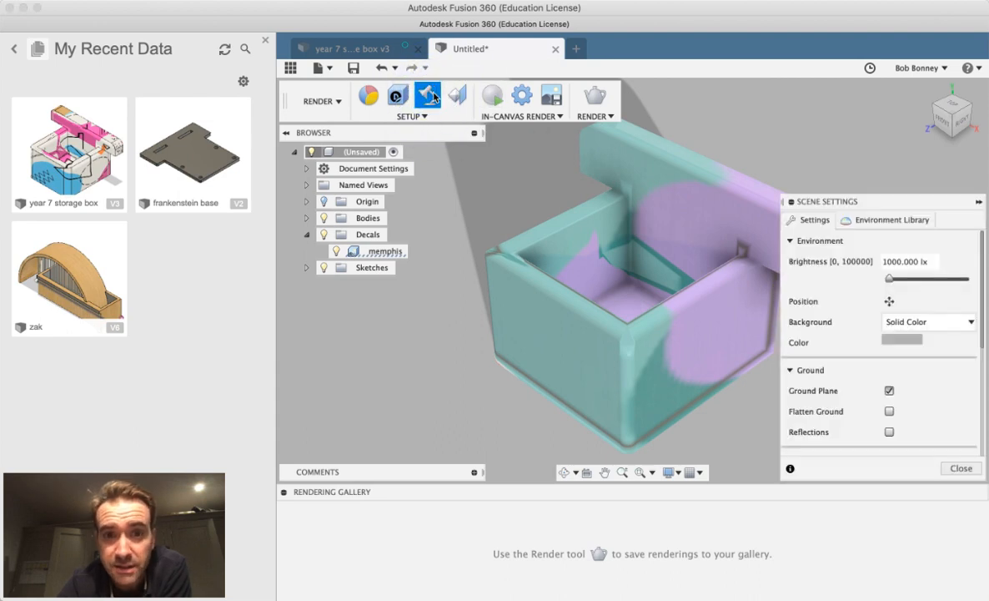
click(898, 342)
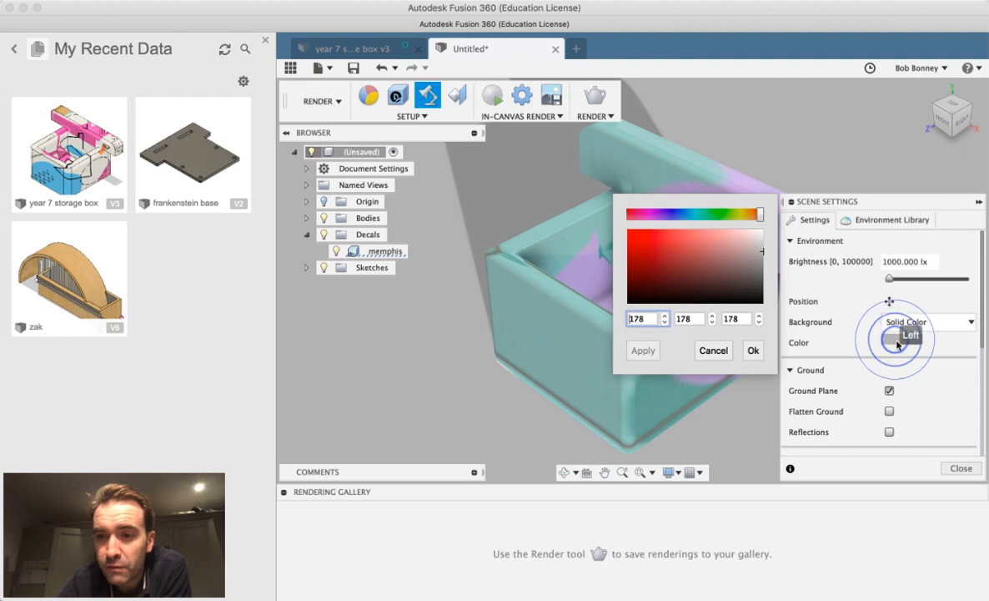
click(679, 237)
click(751, 351)
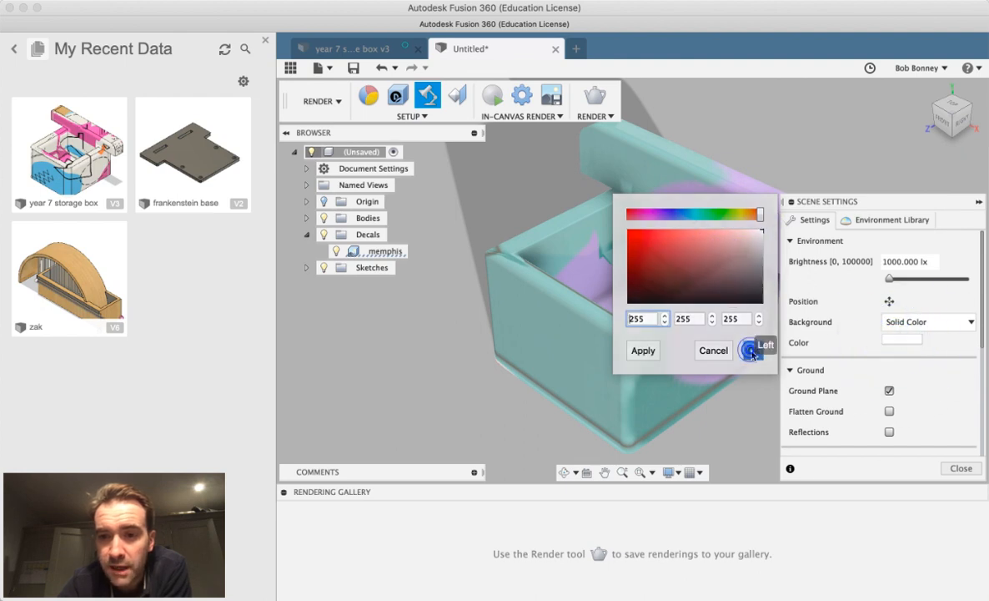
click(959, 467)
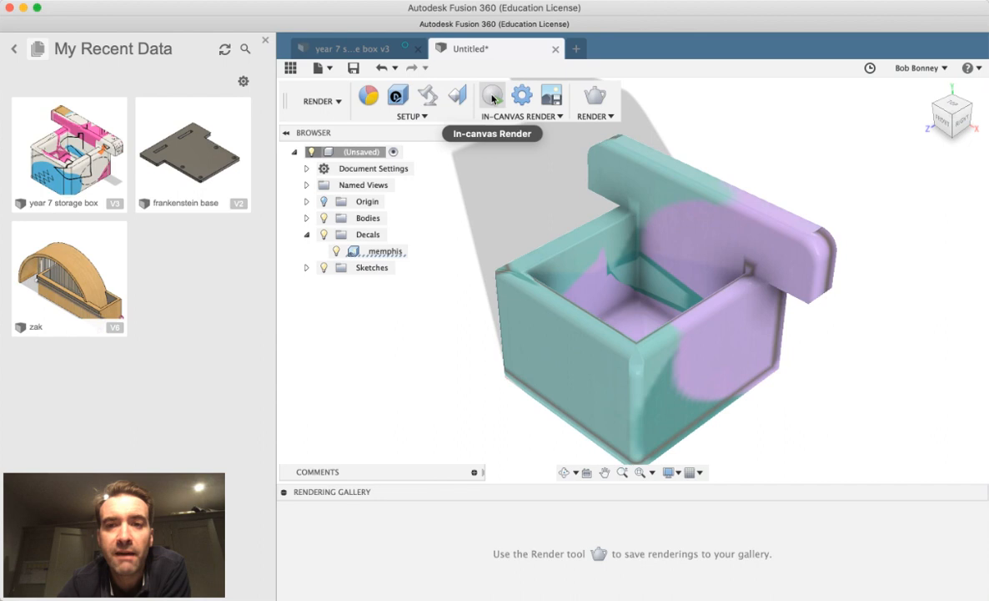
- Run an in-canvas render of the decorated box
click(492, 96)
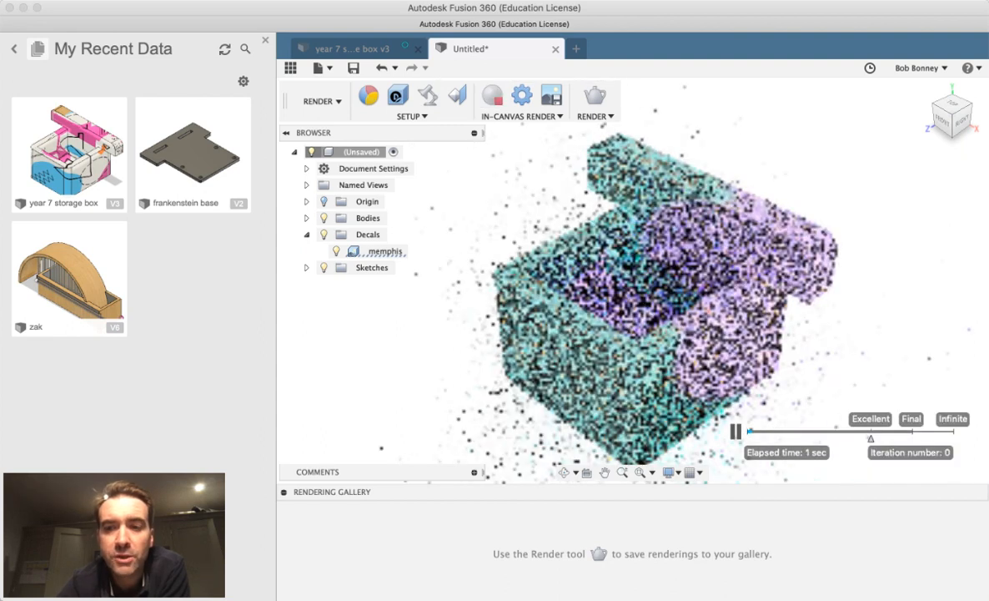
shift+middle_drag(646, 208, 666, 325)
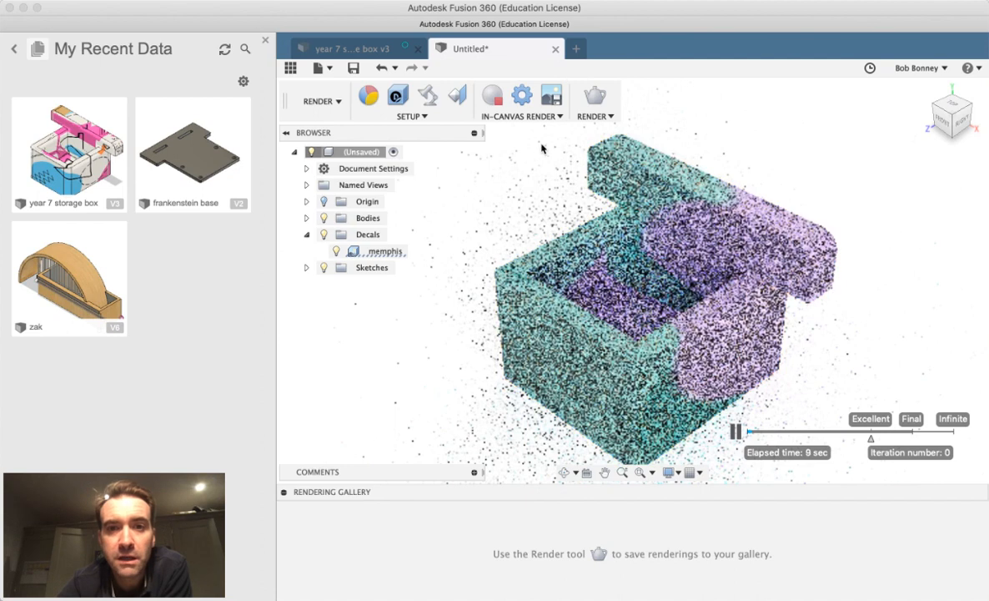
click(544, 2)
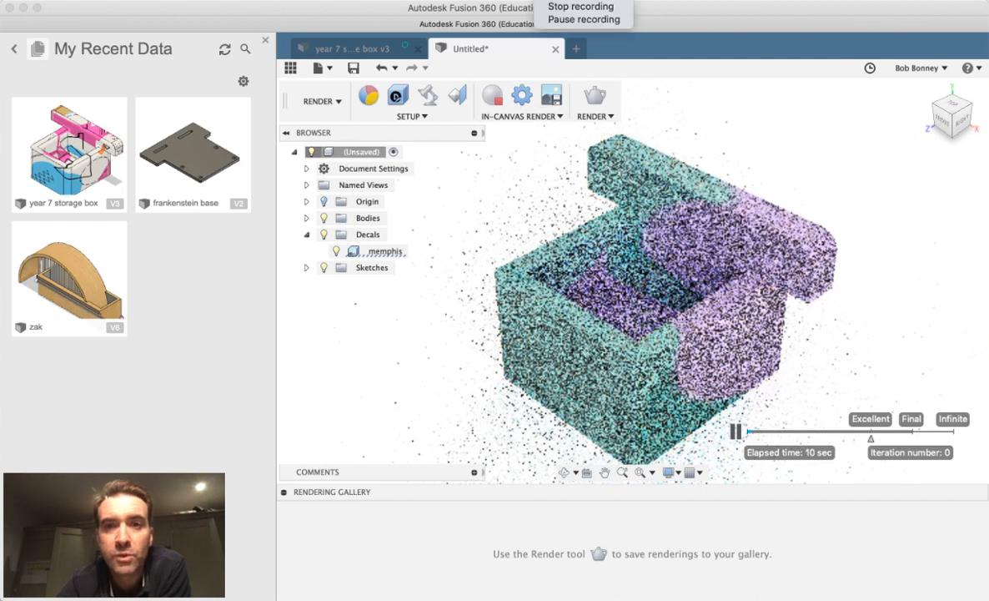
click(551, 18)
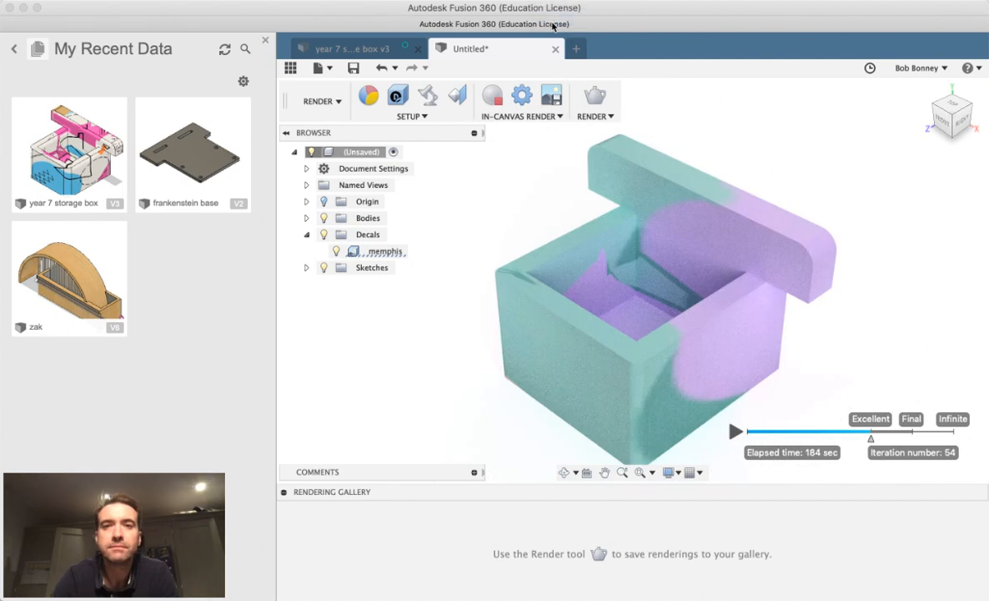
click(544, 2)
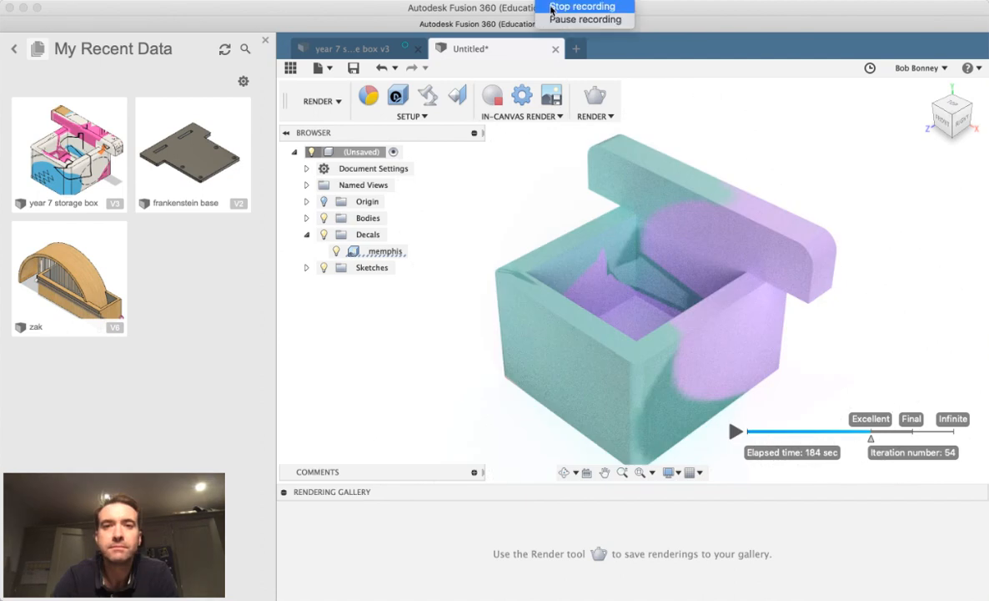
click(554, 19)
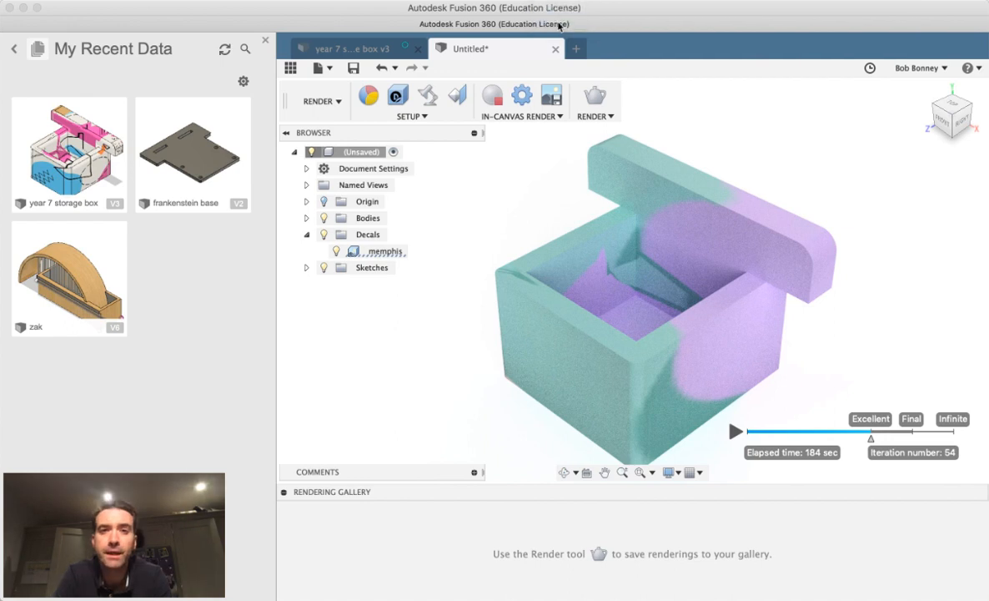